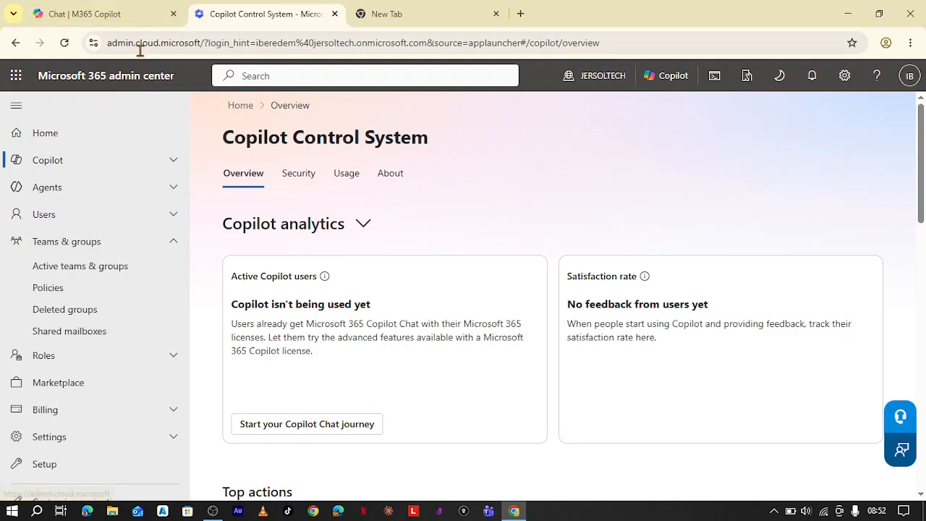
Step: Open the active teams and groups page in the admin center and look through the Teams & Microsoft 365 groups list
left_click(126, 17)
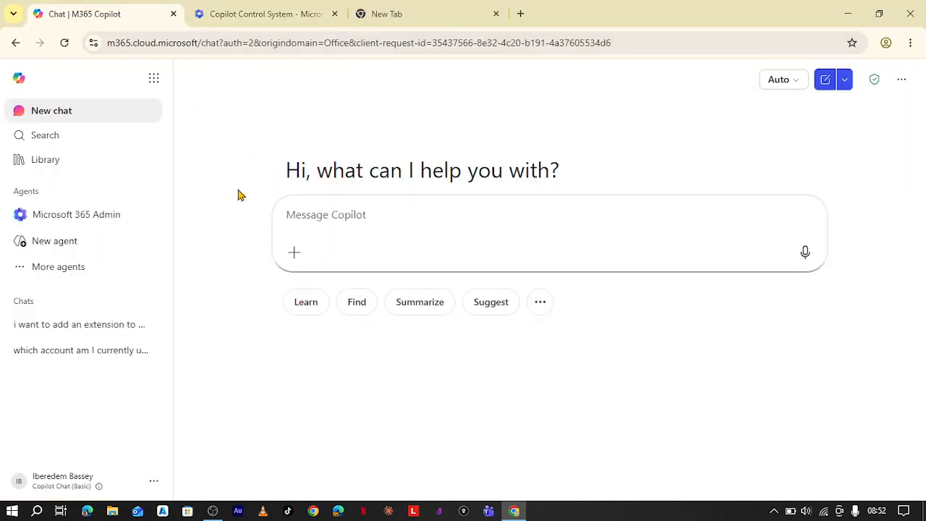
left_click(238, 12)
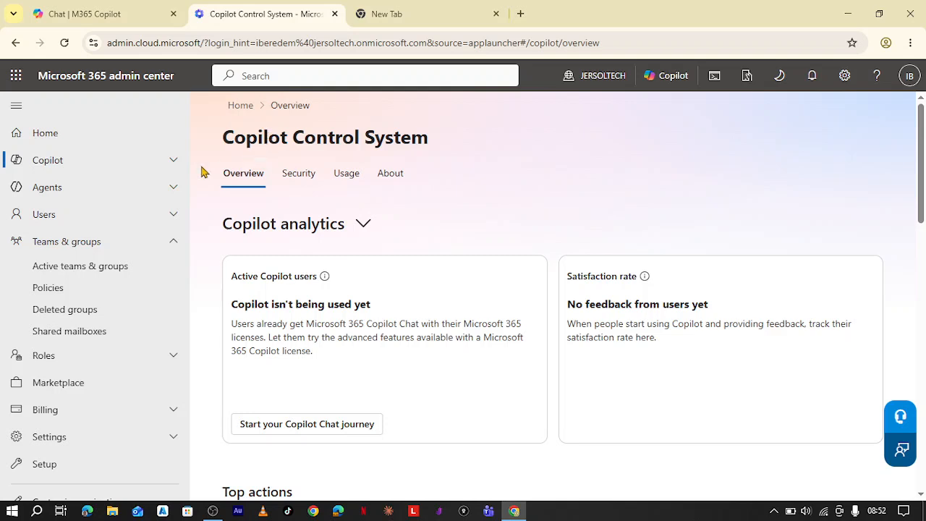
left_click(116, 269)
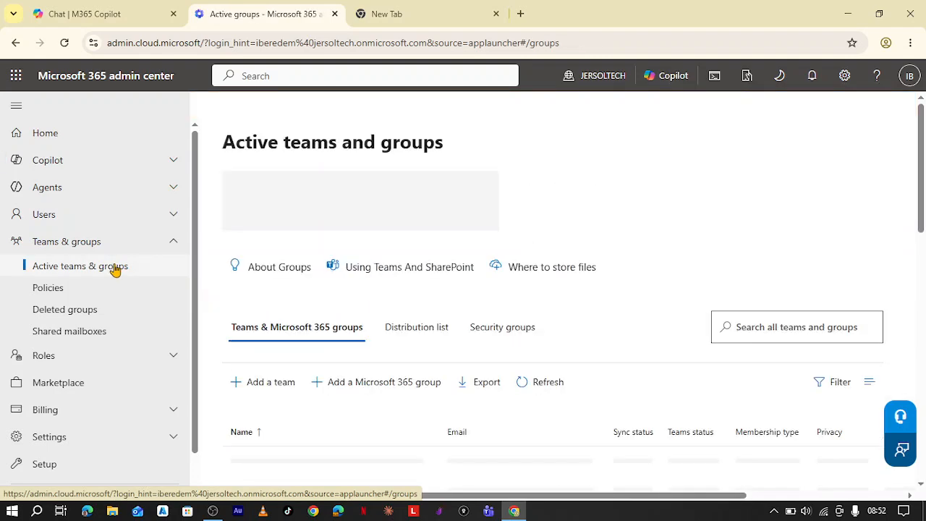
scroll(603, 186, "down", 1)
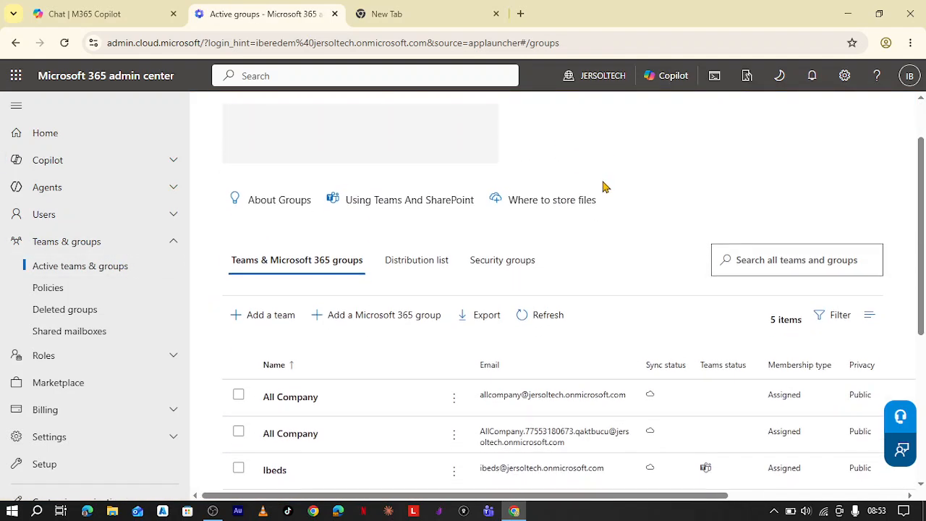
scroll(601, 194, "down", 2)
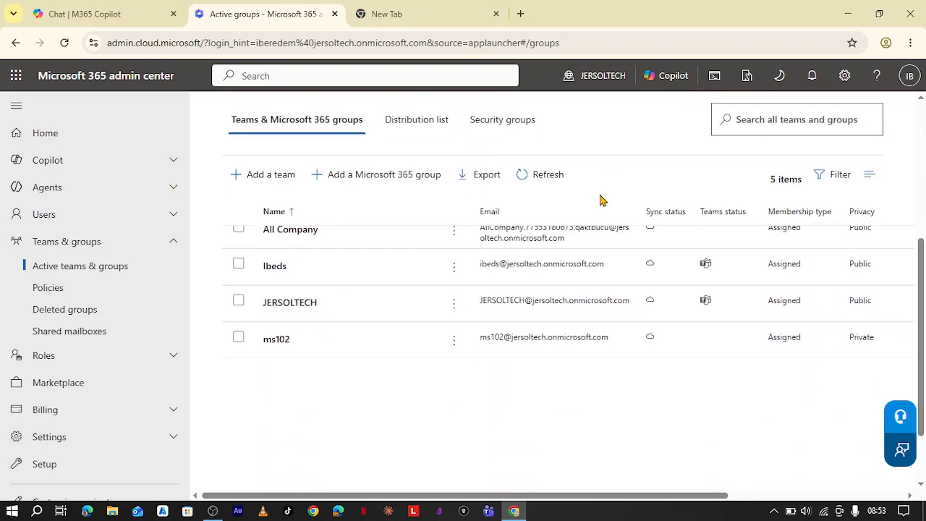
scroll(600, 201, "up", 2)
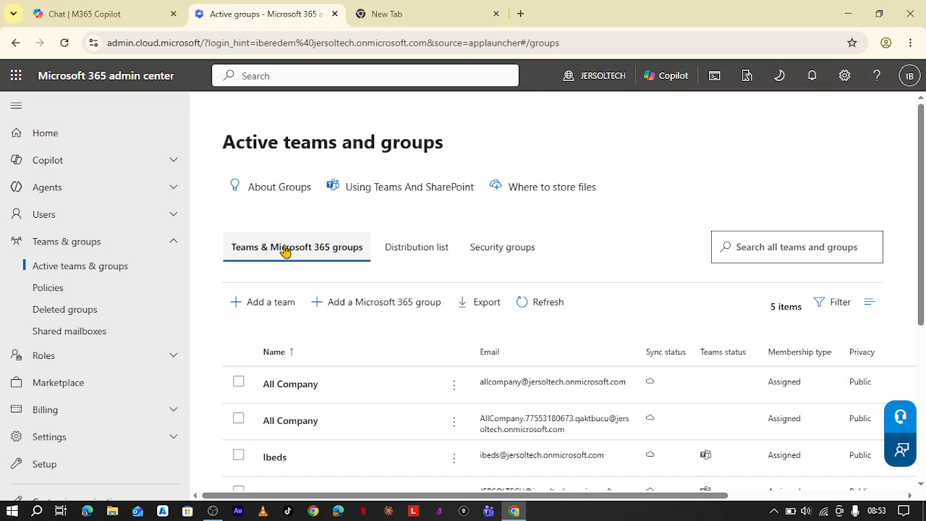
Step: Examine the distribution lists and the existing security groups among the active teams and groups
left_click(414, 259)
scroll(418, 329, "down", 2)
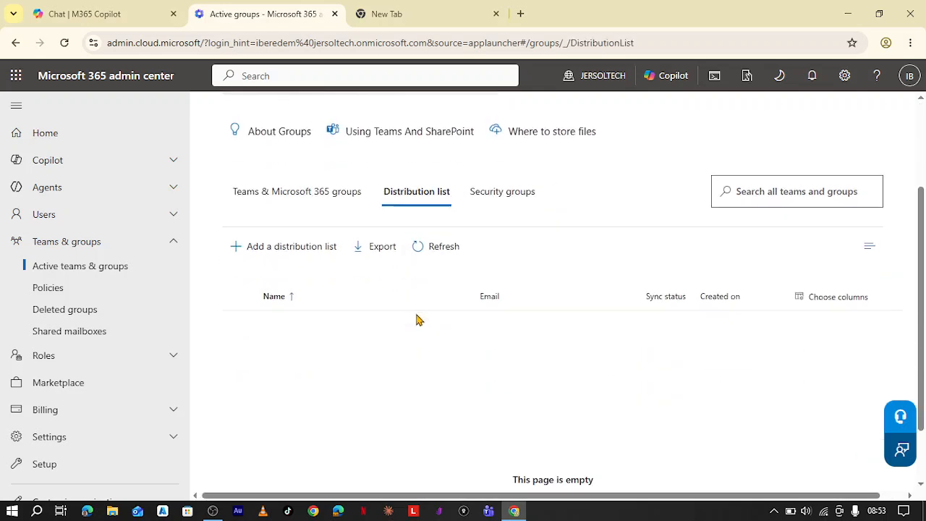
left_click(491, 199)
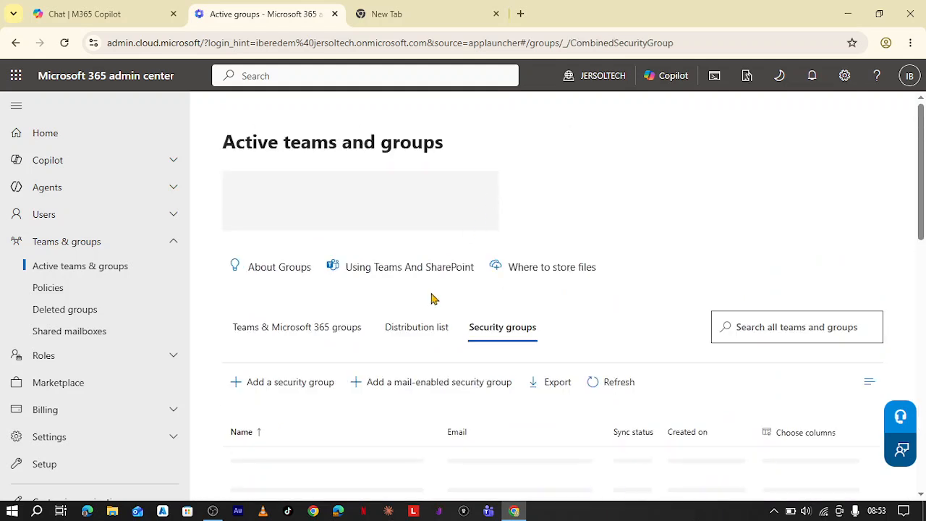
scroll(393, 269, "down", 3)
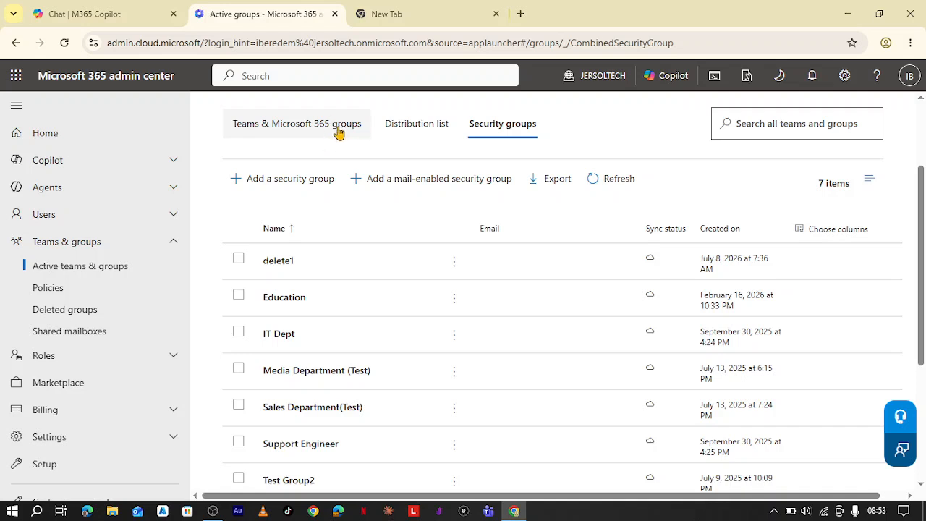
scroll(334, 204, "up", 2)
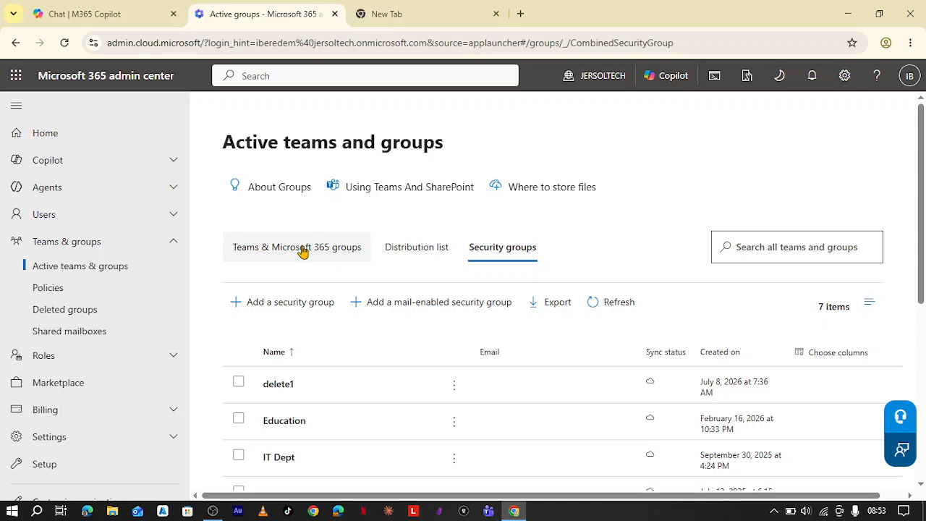
Step: Revisit the distribution lists and return to the Teams & Microsoft 365 groups list for comparison
left_click(492, 261)
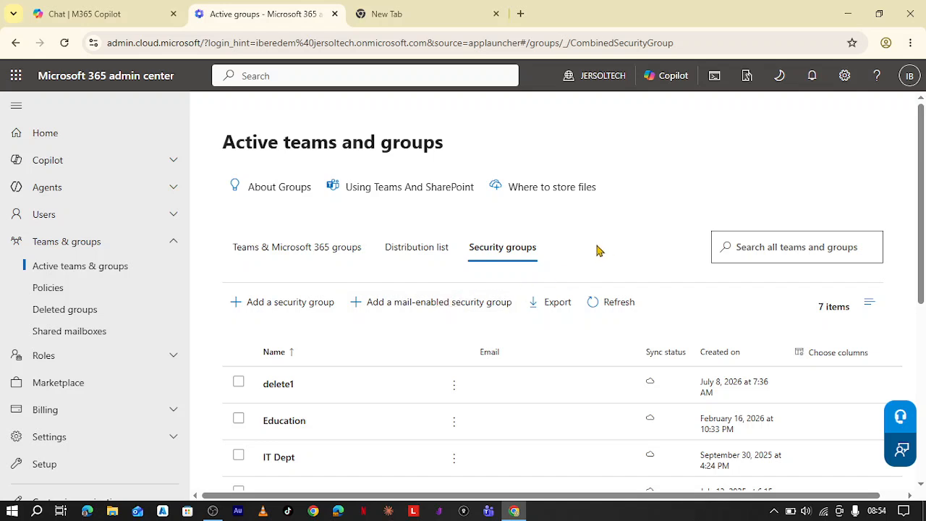
left_click(406, 253)
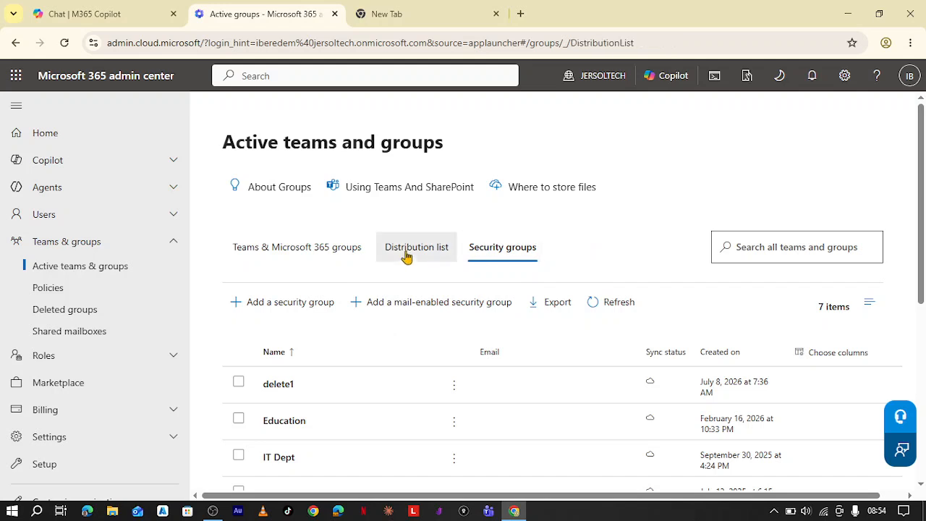
scroll(420, 224, "down", 1)
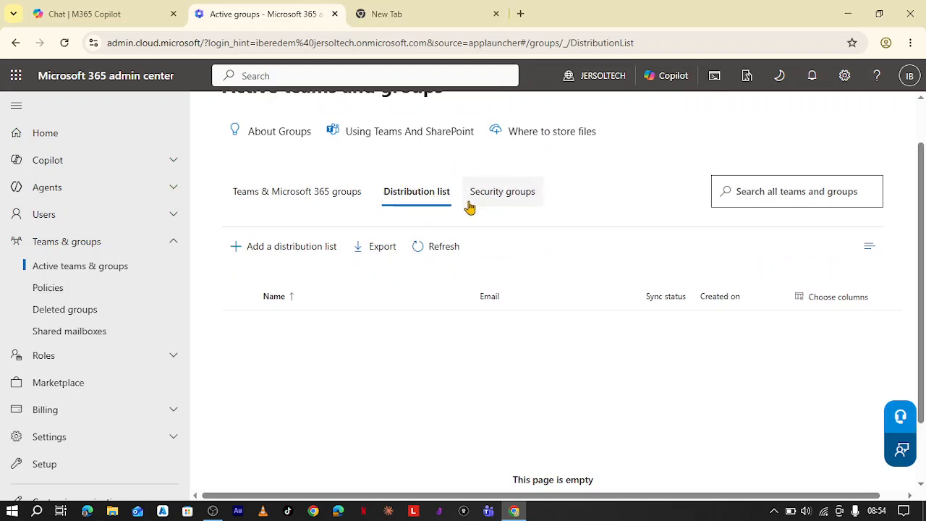
left_click(316, 201)
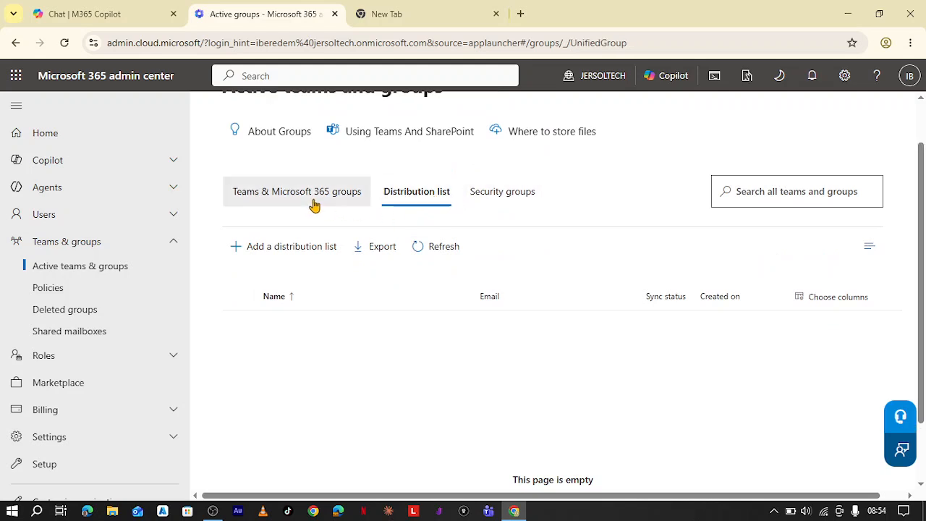
scroll(350, 266, "down", 1)
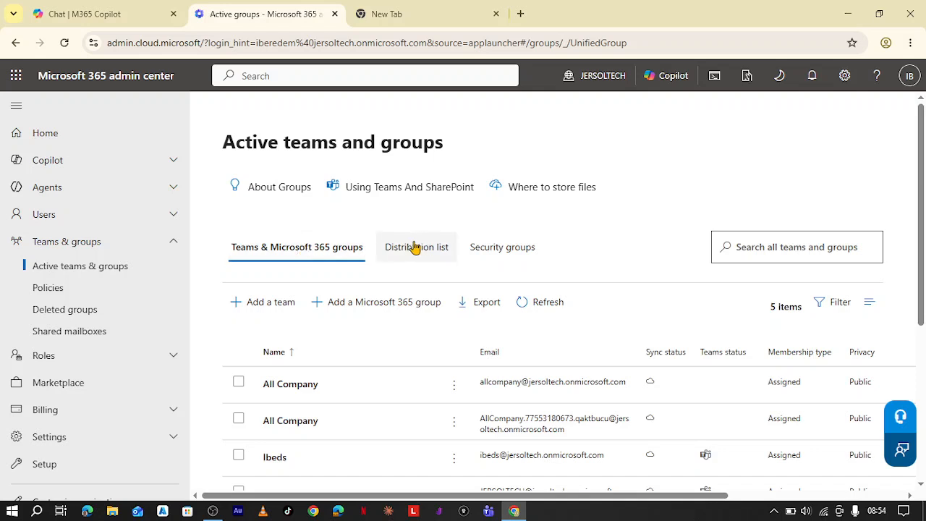
Step: Examine the full list of existing security groups and the options for adding one
left_click(483, 248)
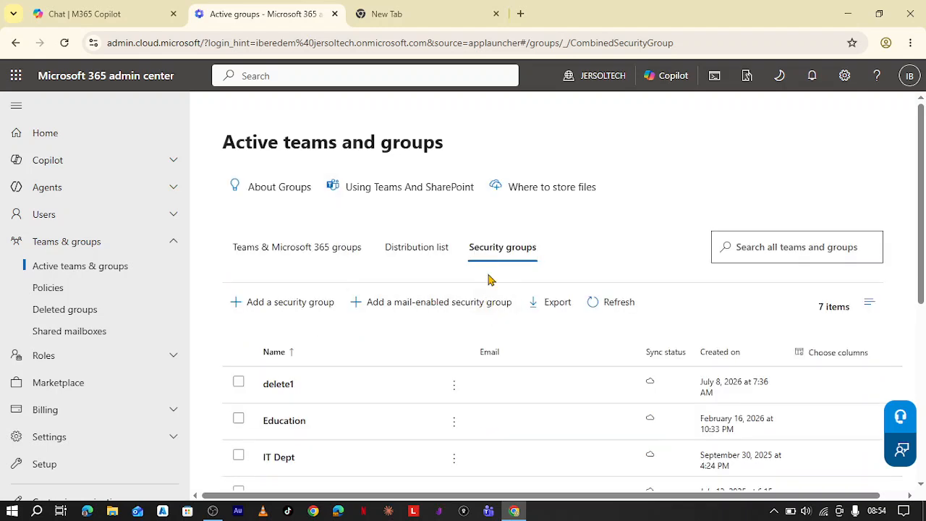
scroll(490, 280, "down", 3)
scroll(490, 280, "up", 3)
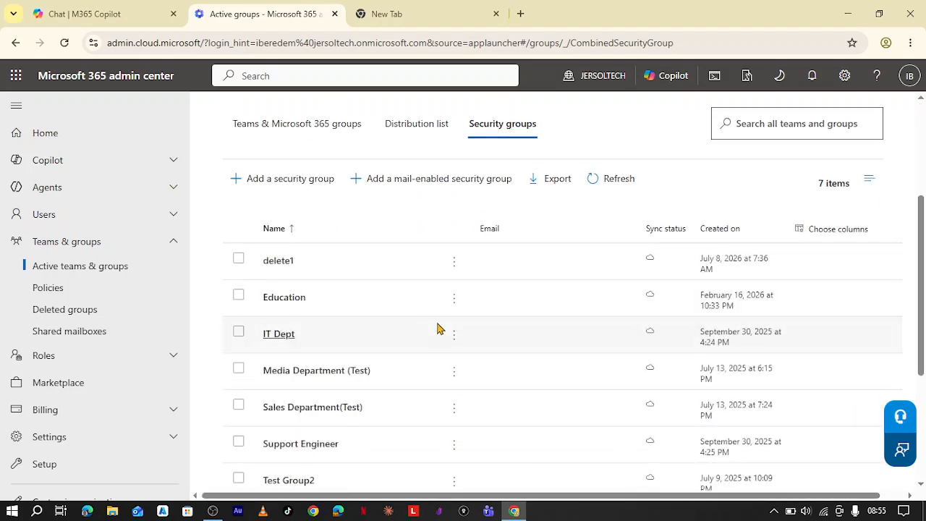
left_click(436, 189)
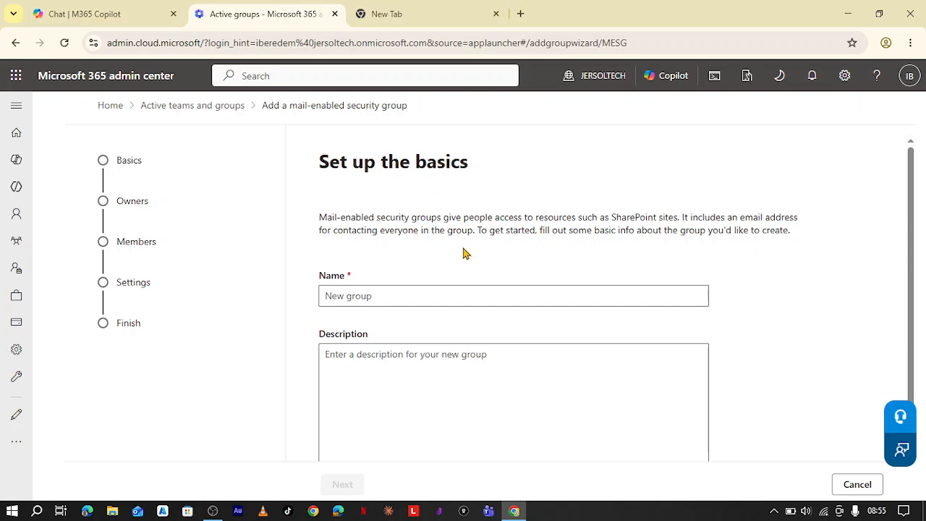
scroll(615, 362, "down", 1)
left_click(857, 484)
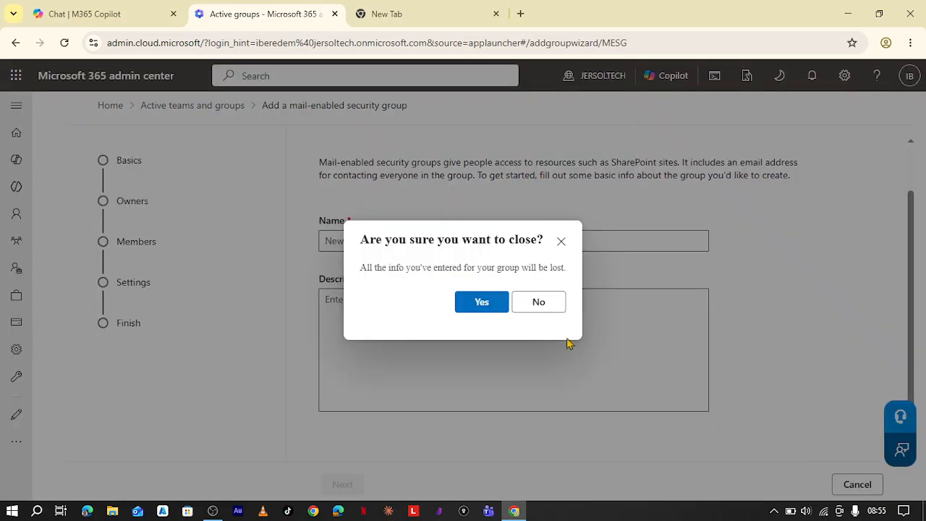
left_click(496, 307)
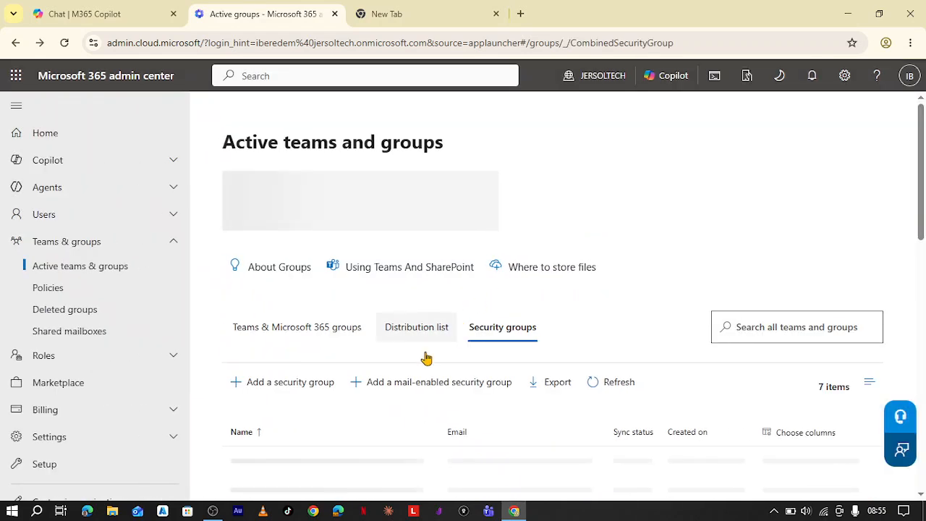
Step: View the distribution lists briefly and go back to the Teams & Microsoft 365 groups list
scroll(416, 303, "down", 1)
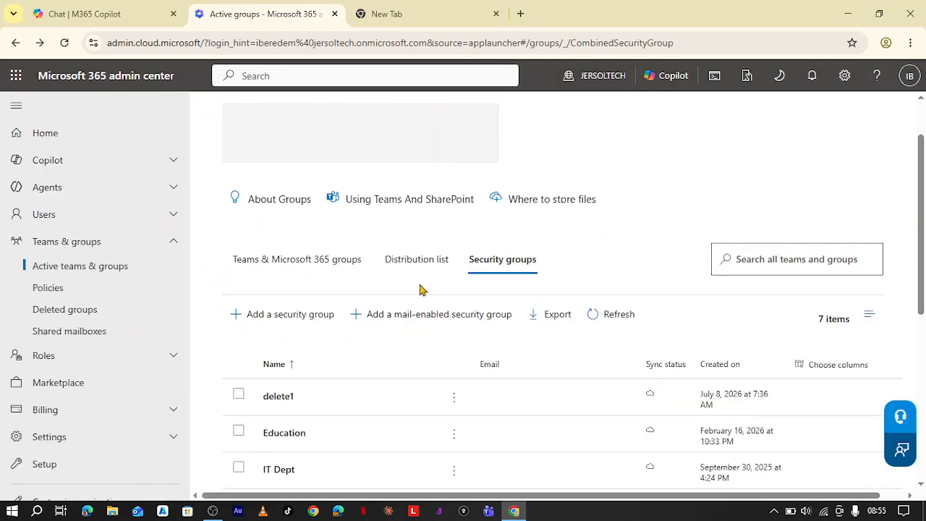
left_click(420, 277)
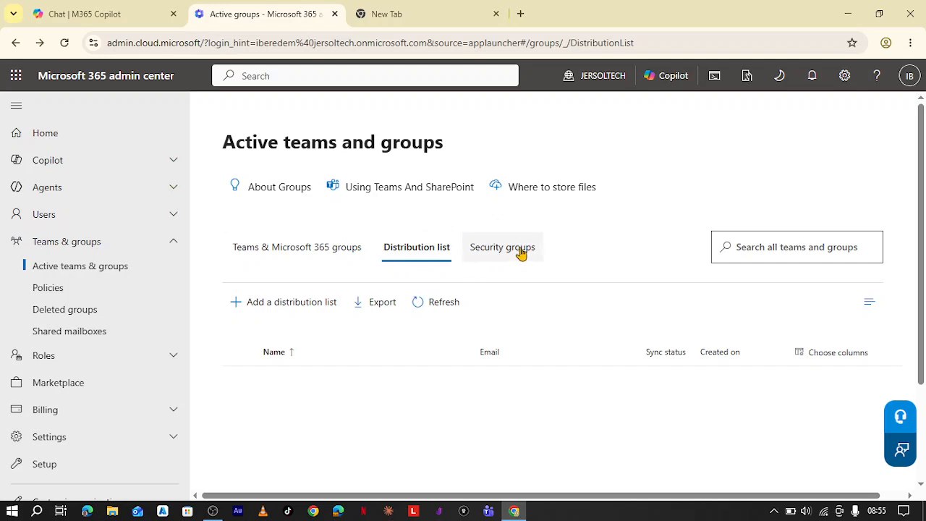
left_click(321, 252)
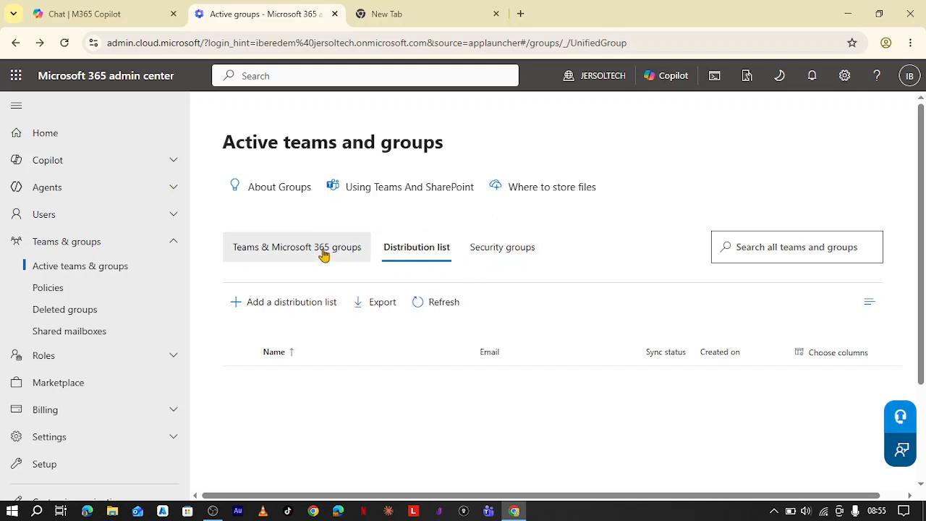
scroll(355, 302, "down", 2)
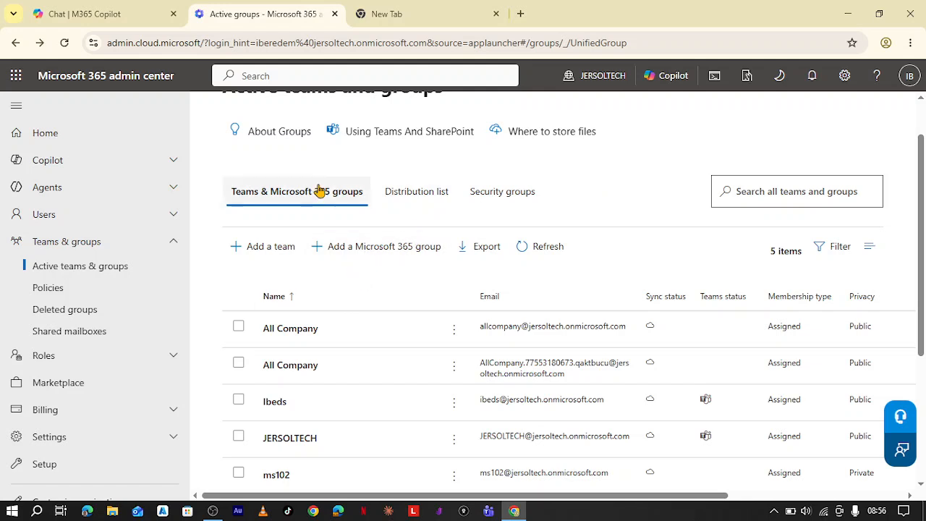
Step: Start a new Microsoft 365 group named "Techgroup 1" with the description "For those in IT" and proceed to its owners
left_click(366, 259)
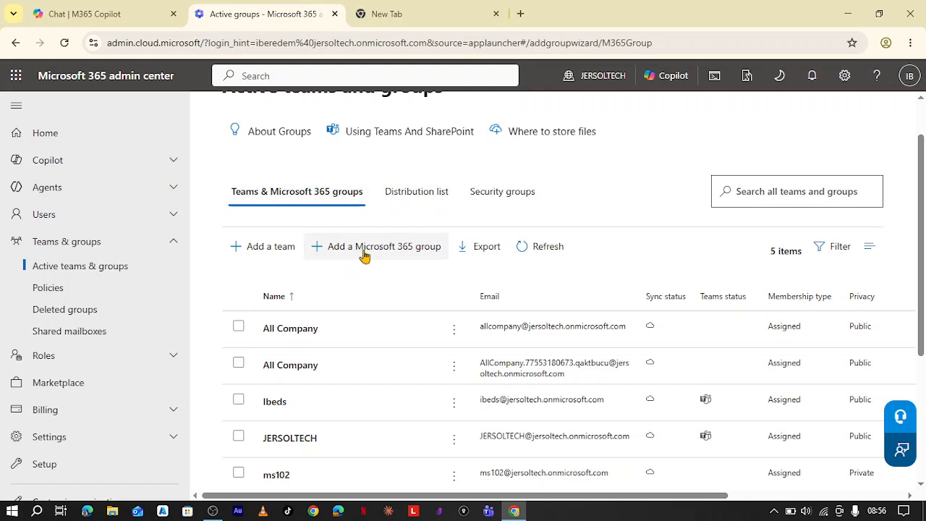
left_click(389, 305)
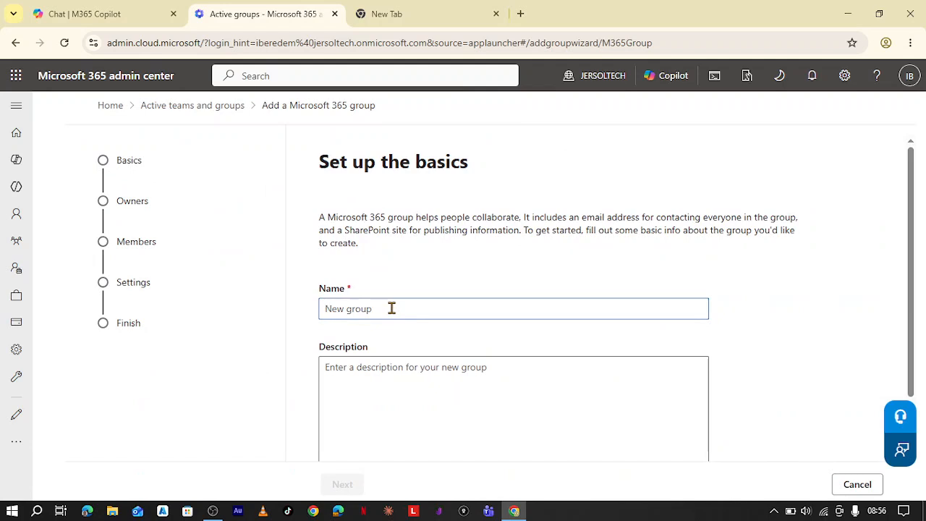
type("Techgroup 1")
left_click(507, 400)
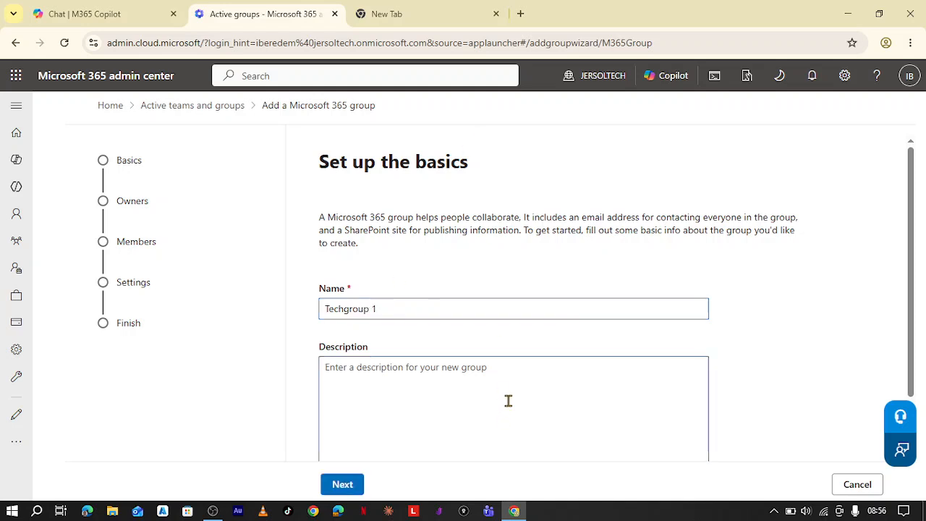
type("For th")
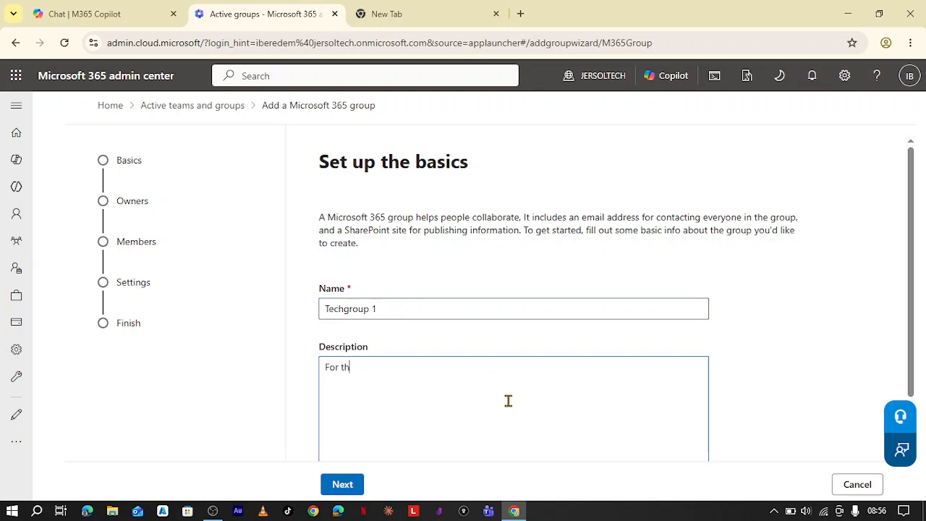
type("ose in IT")
scroll(539, 383, "down", 1)
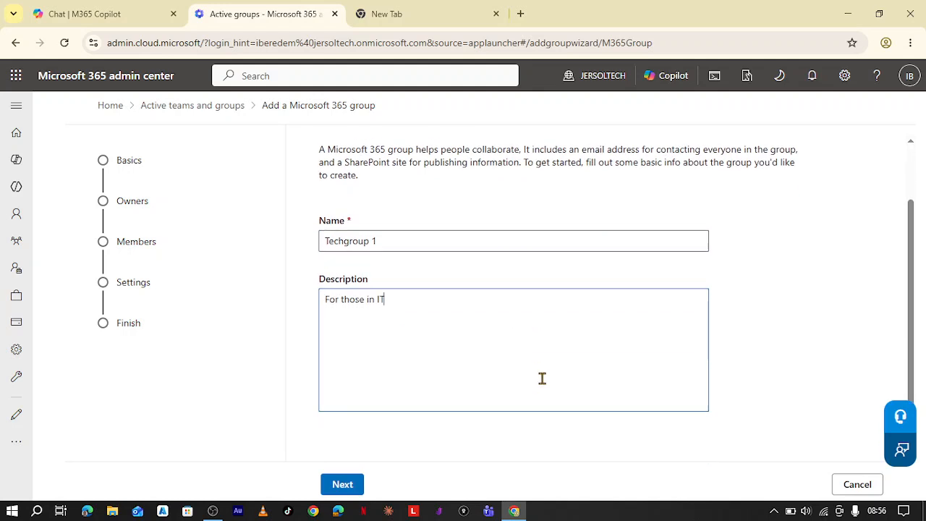
left_click(342, 484)
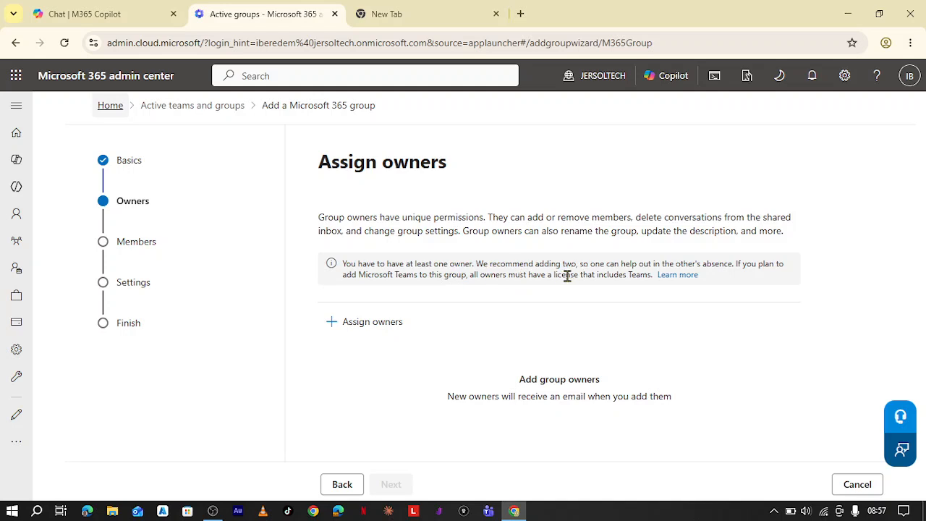
Step: Search the directory for the intended owner, assign that person as the group's owner and continue to its members
left_click(342, 323)
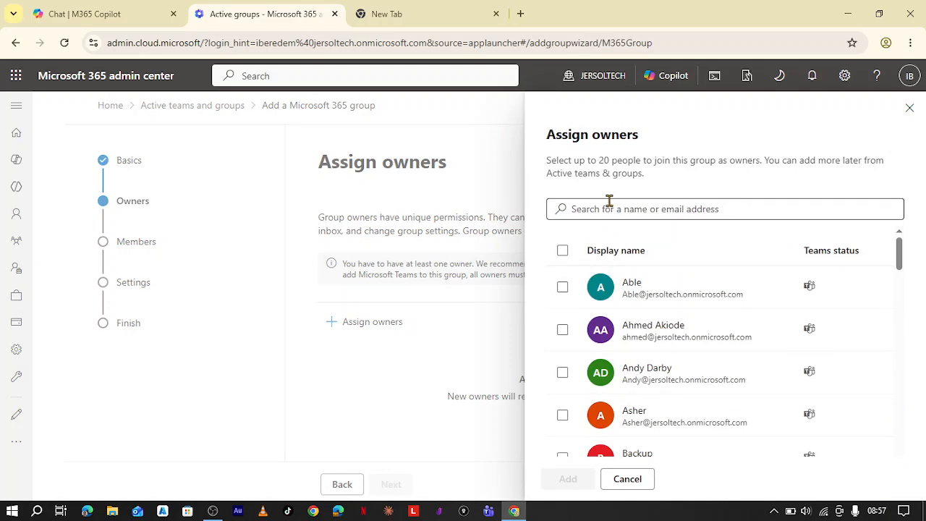
left_click(604, 209)
type("ibere")
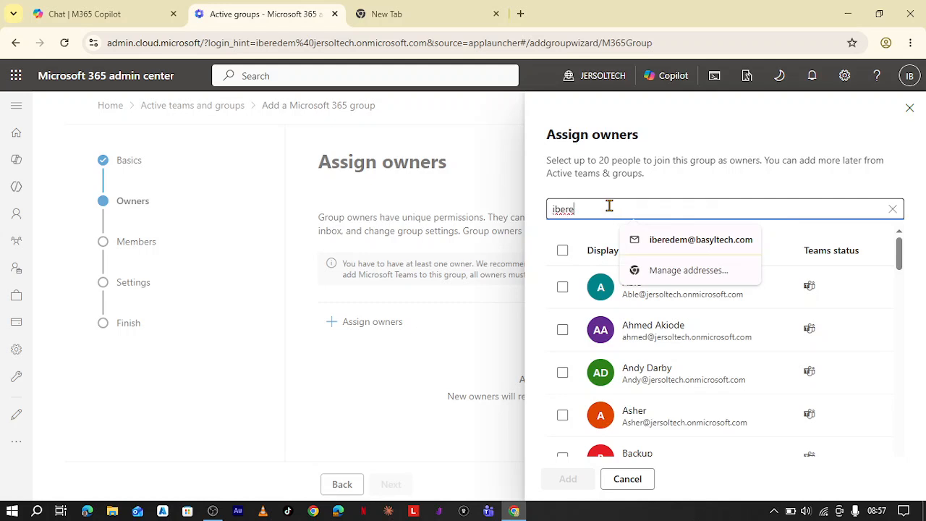
left_click(584, 237)
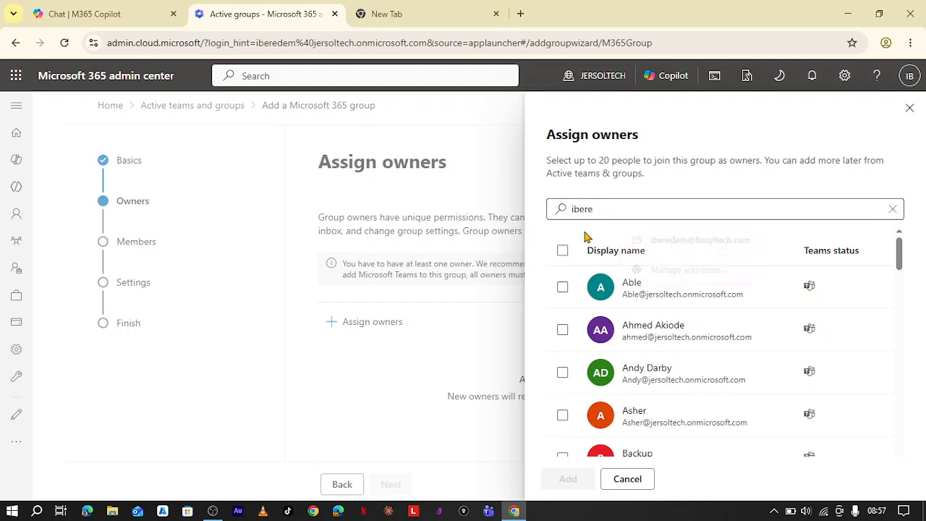
left_click(615, 213)
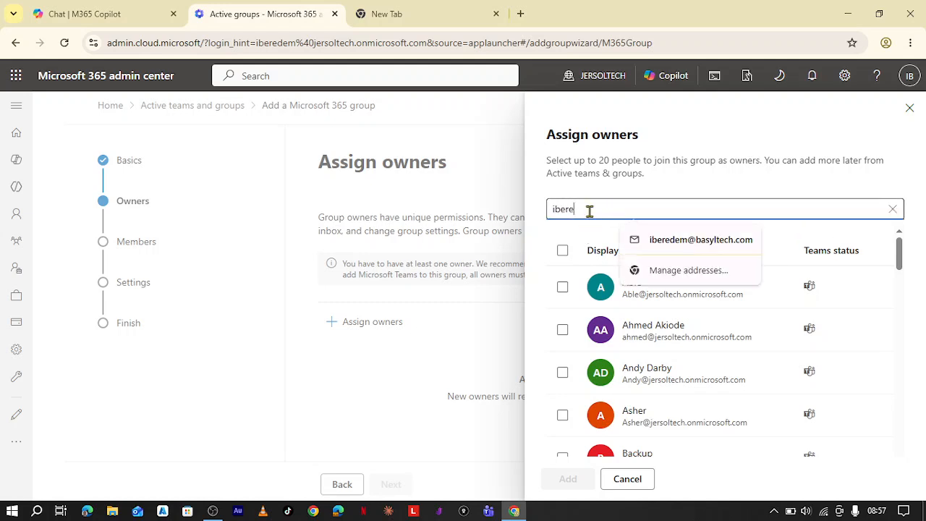
key("Return")
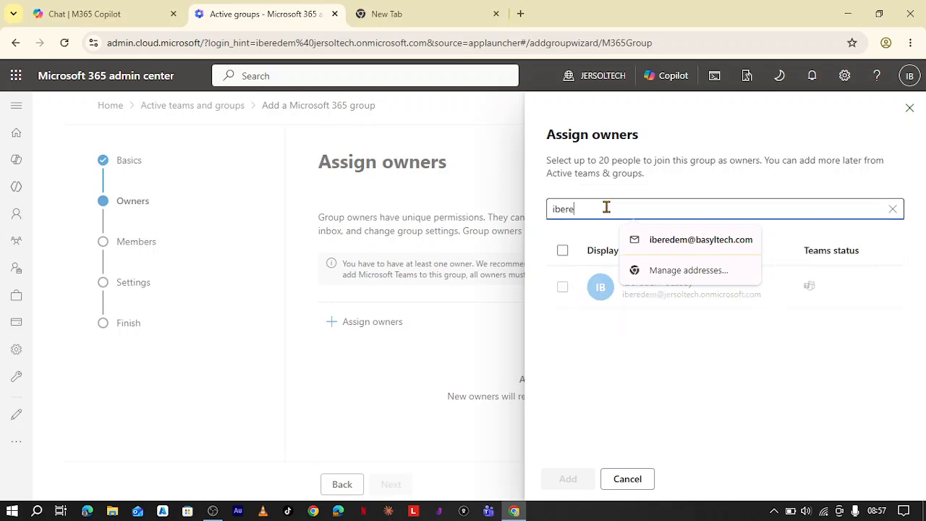
left_click(562, 288)
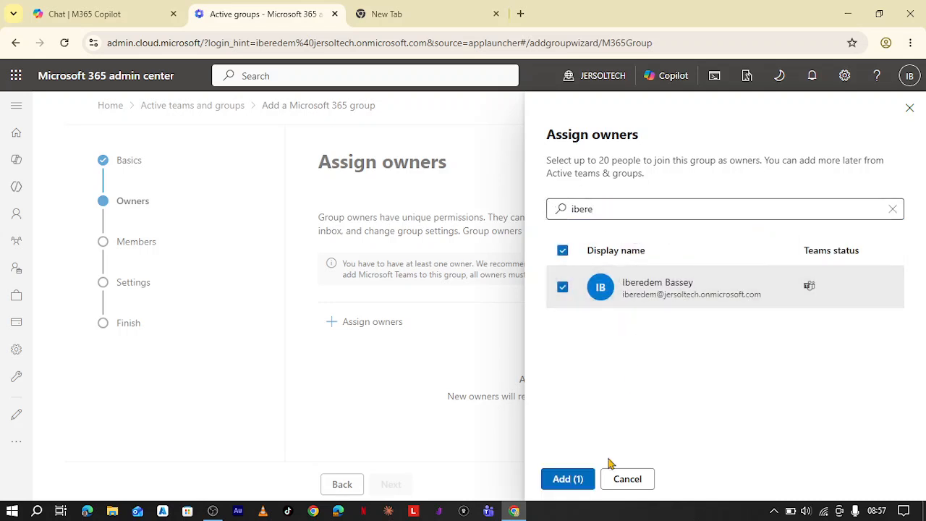
left_click(578, 479)
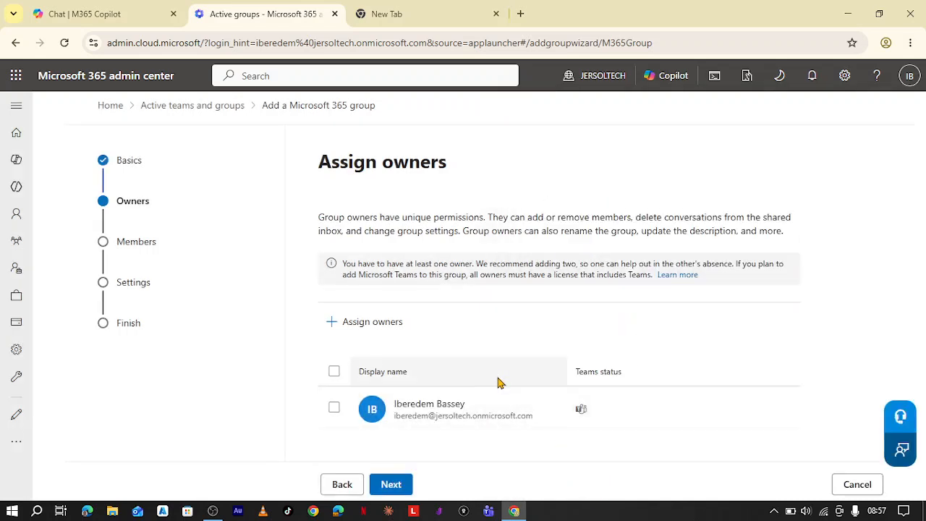
left_click(391, 483)
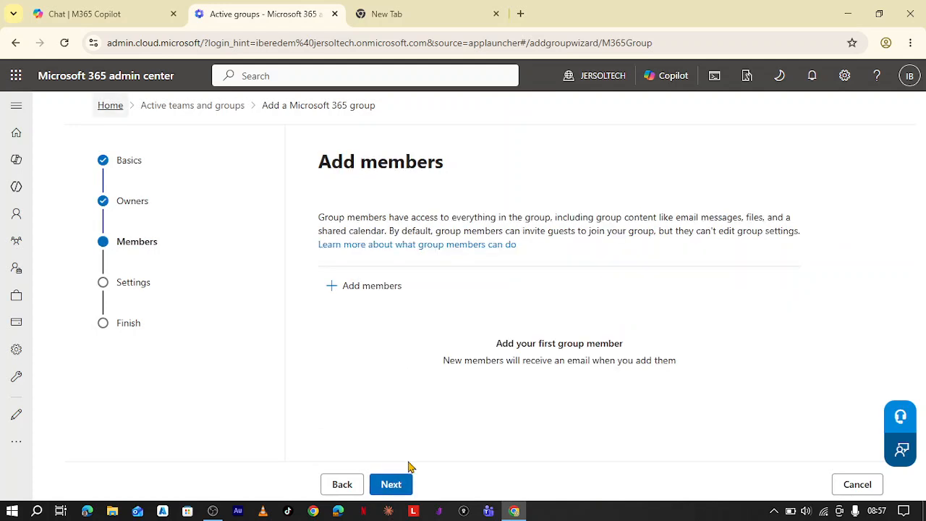
Step: Find the intended member by first name, add that person to the group and continue to its settings
left_click(374, 293)
left_click(631, 200)
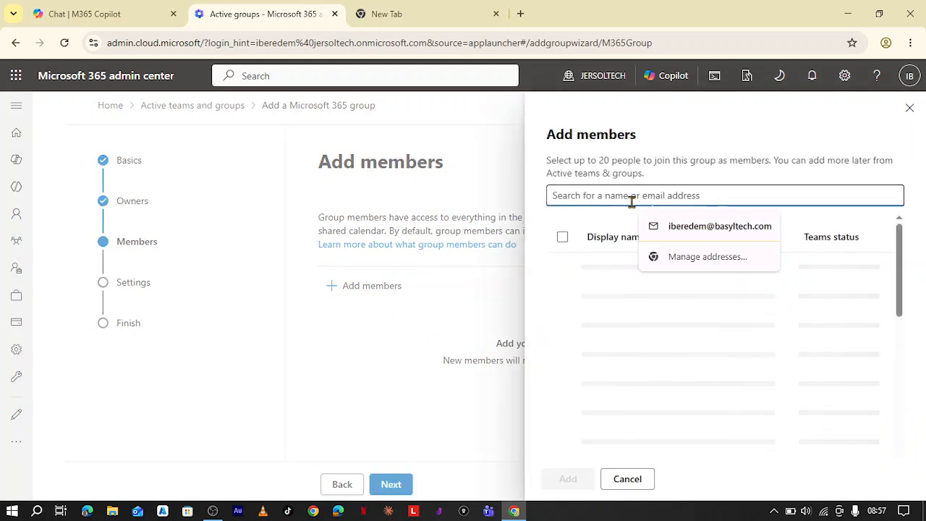
type("andy")
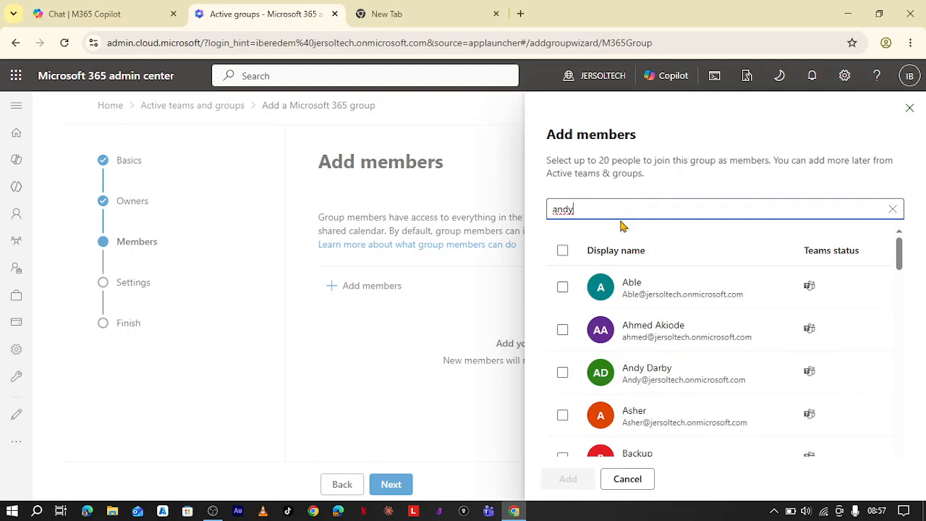
key("Return")
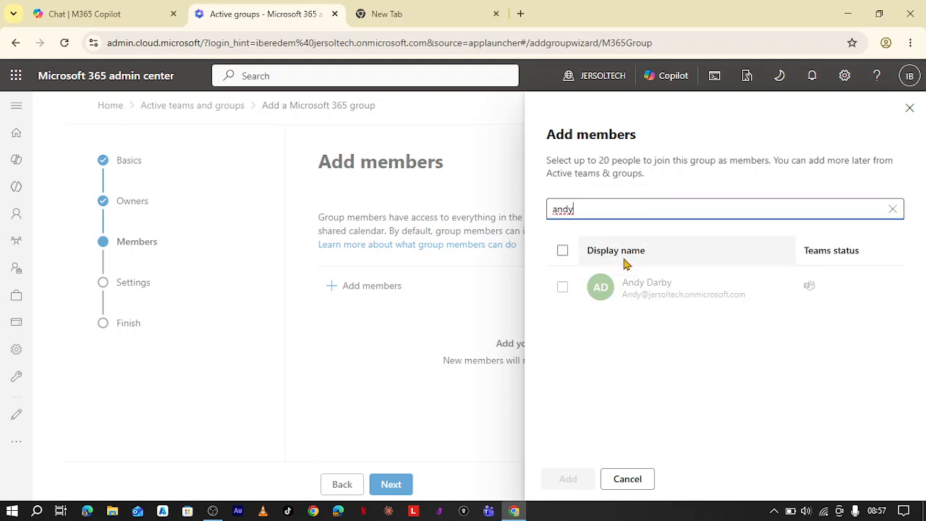
left_click(562, 287)
left_click(568, 478)
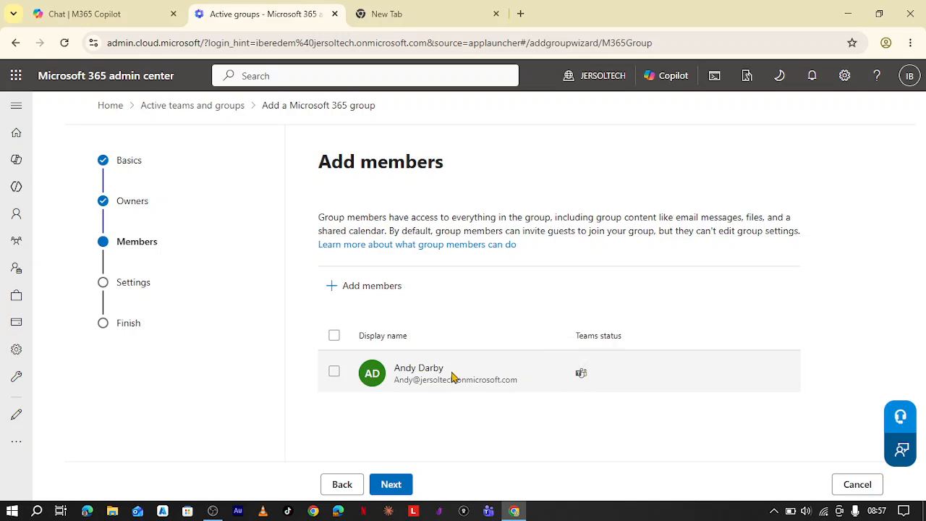
left_click(390, 484)
Step: Set the group email alias to "tech1" and check the sensitivity options, keeping None
scroll(458, 352, "down", 2)
scroll(452, 346, "up", 2)
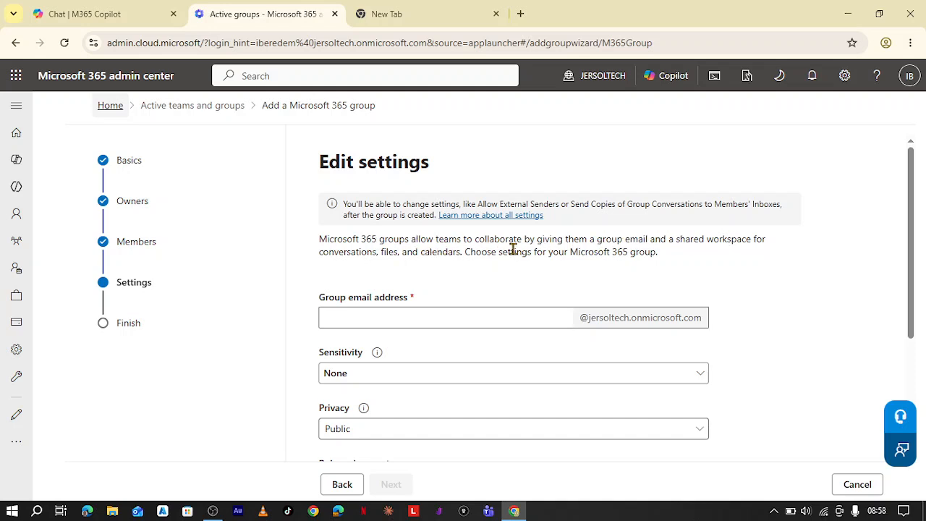
left_click(418, 317)
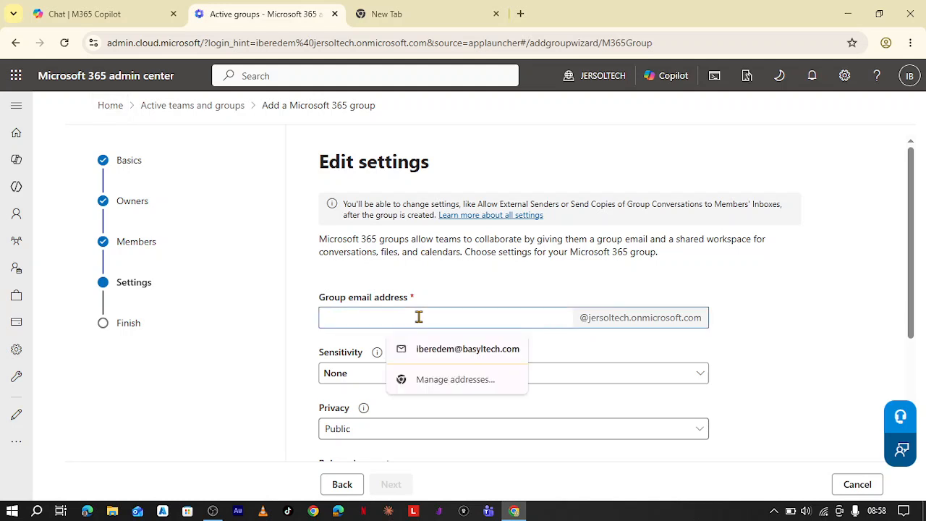
type("i")
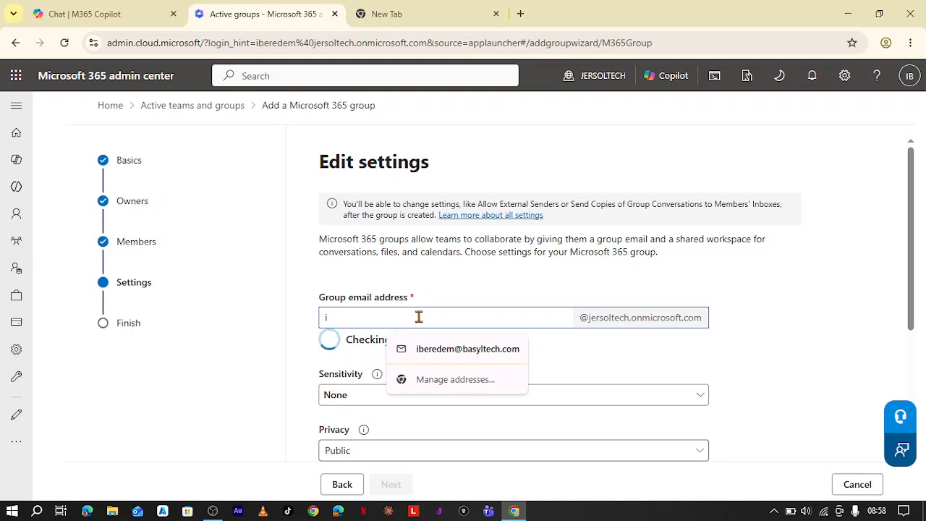
key("BackSpace")
type("tech")
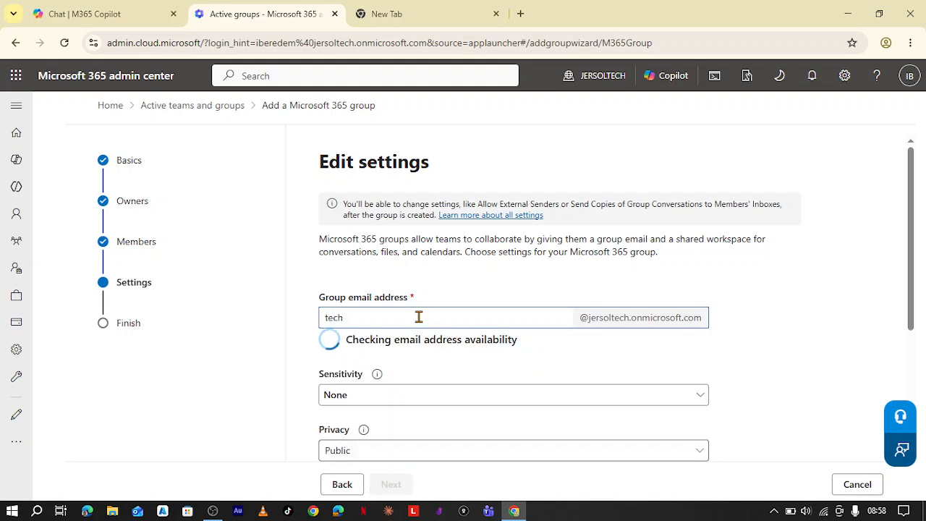
left_click(410, 398)
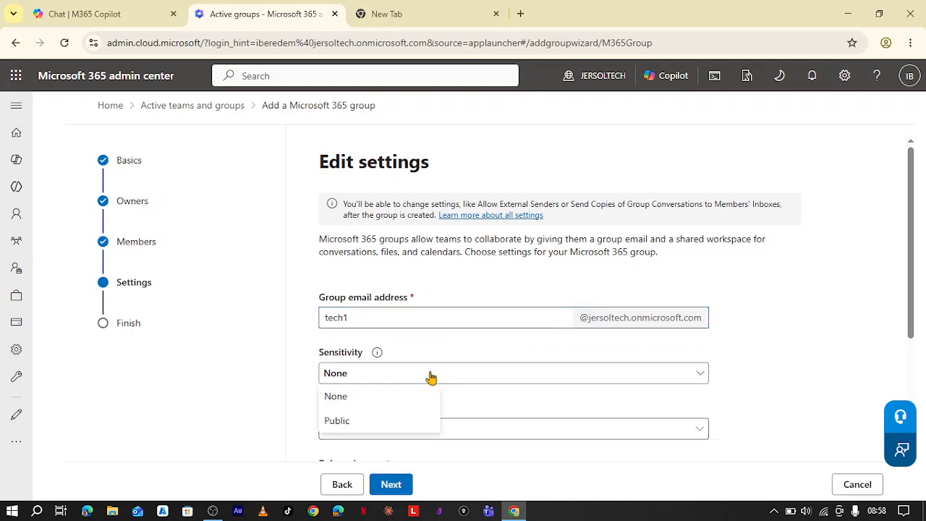
left_click(436, 373)
mouse_move(381, 356)
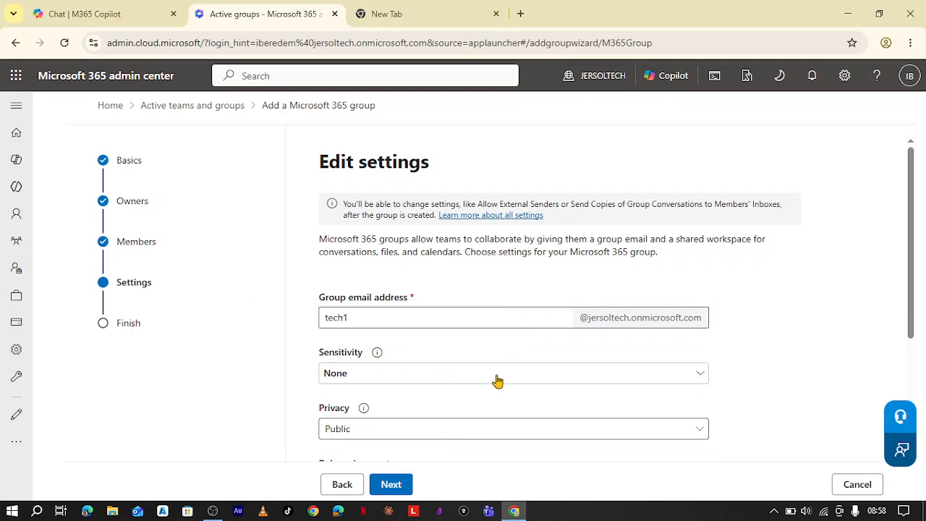
Step: Try Private privacy with admin role assignment instead of a team, and restore Public privacy with team creation enabled
scroll(492, 379, "down", 1)
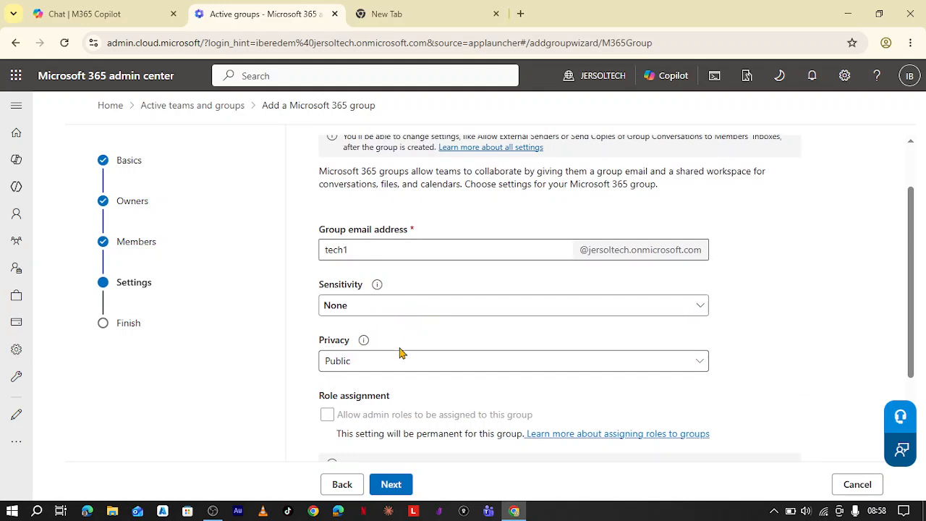
scroll(400, 352, "down", 2)
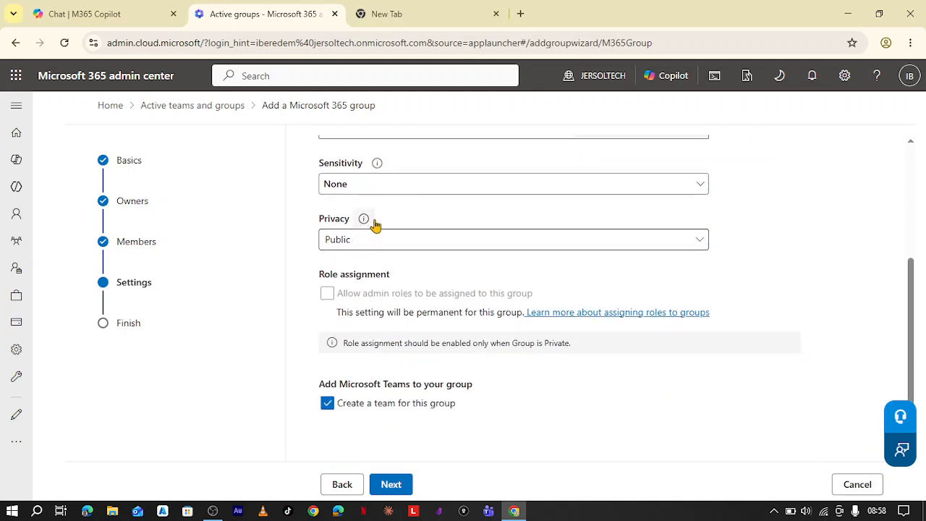
mouse_move(363, 226)
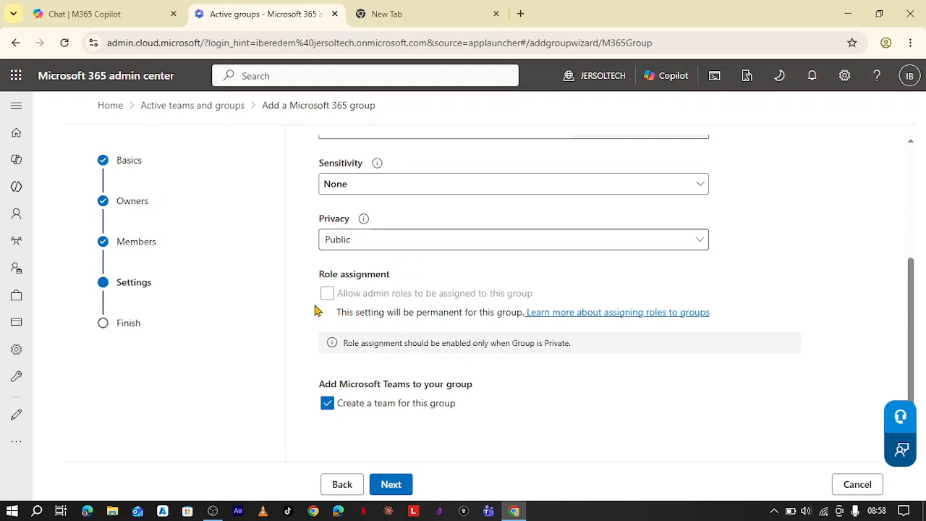
left_click(352, 244)
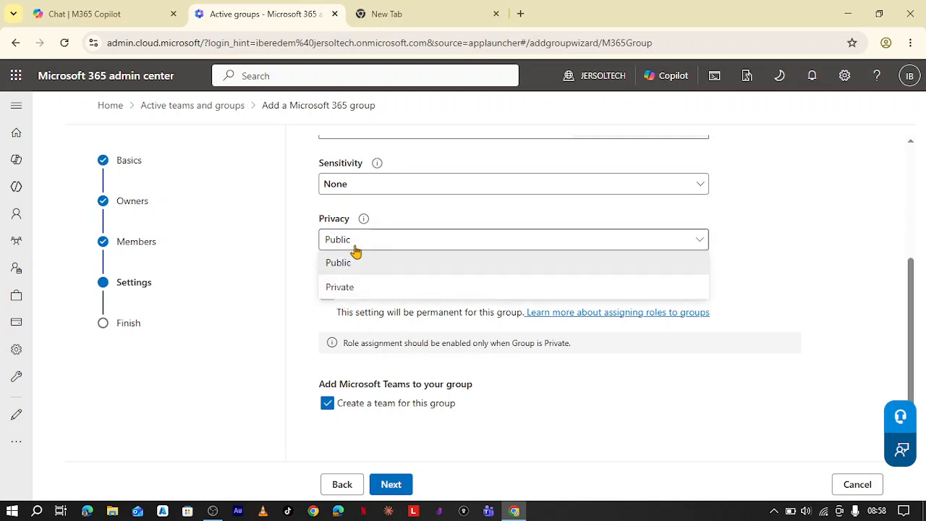
left_click(360, 286)
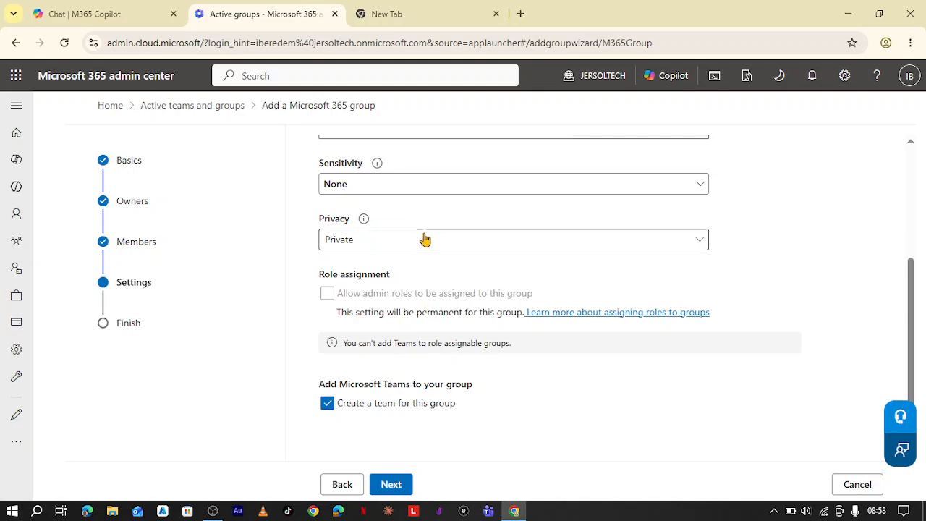
left_click(338, 404)
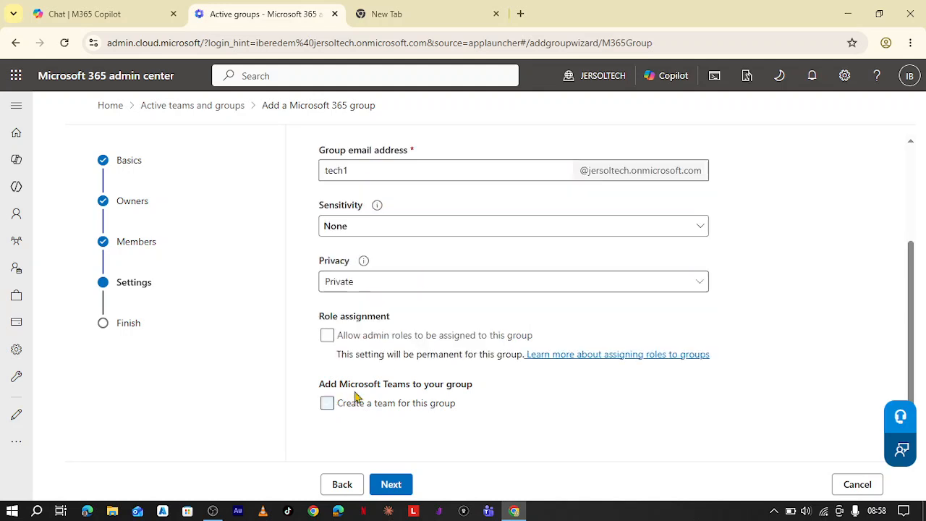
left_click(327, 335)
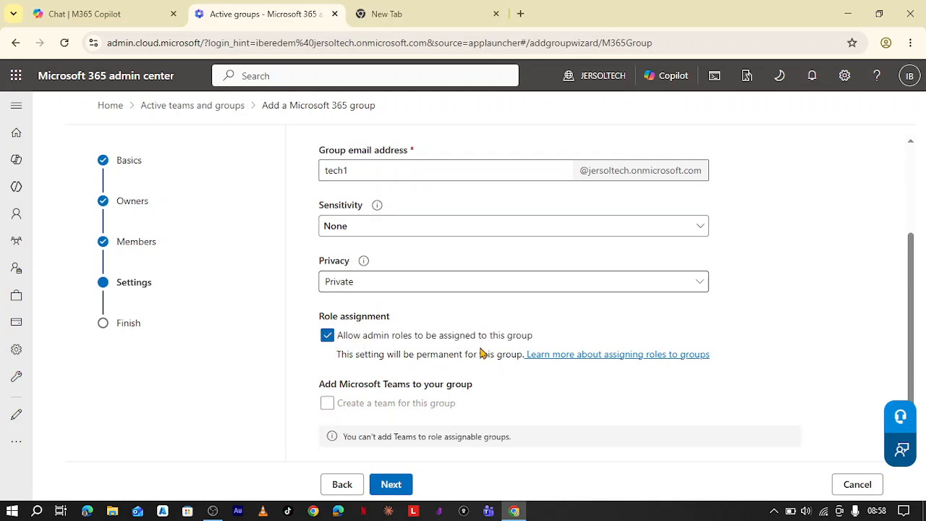
left_click(327, 335)
left_click(364, 288)
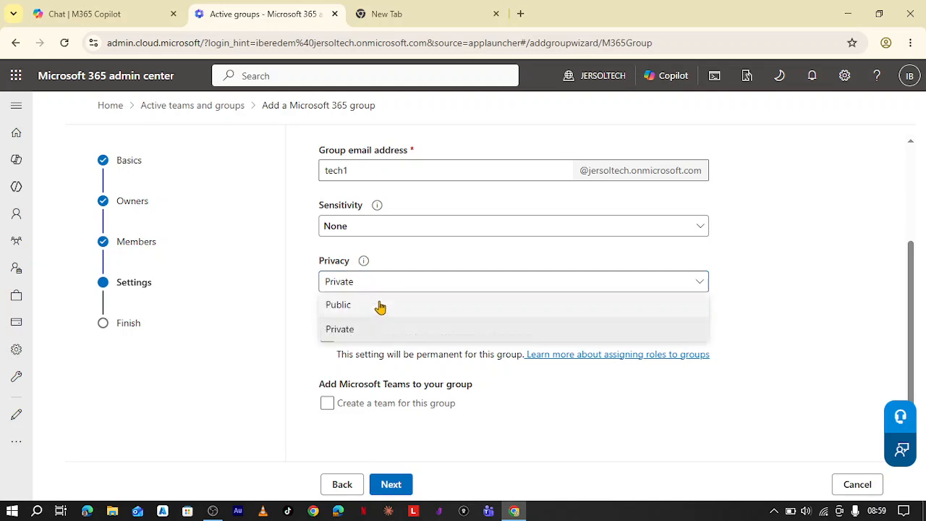
left_click(381, 305)
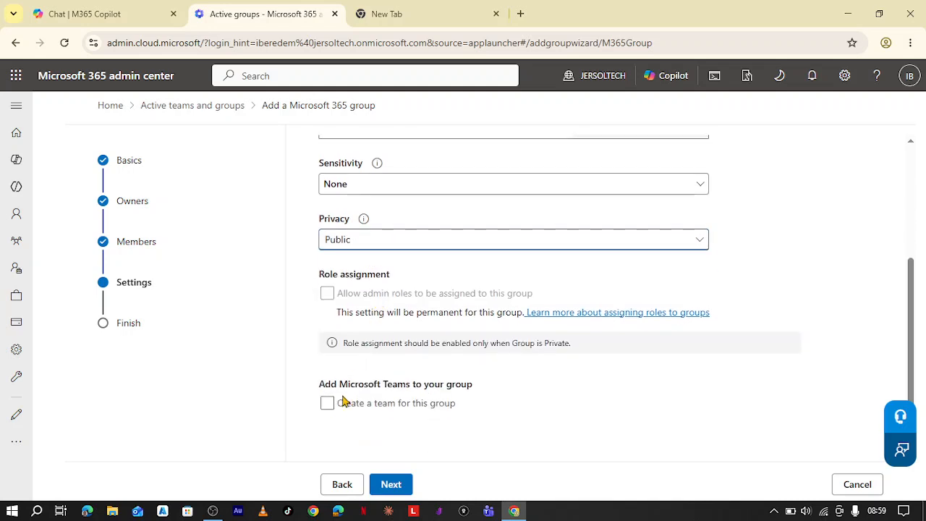
left_click(327, 404)
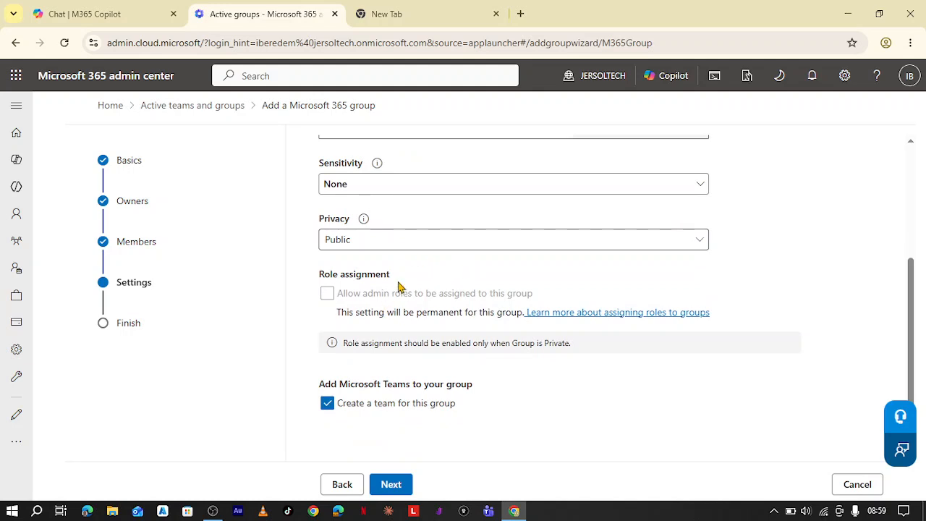
Step: Accept the settings, create the Techgroup 1 group, and close the wizard after reading the follow-up information
left_click(391, 489)
scroll(416, 295, "down", 3)
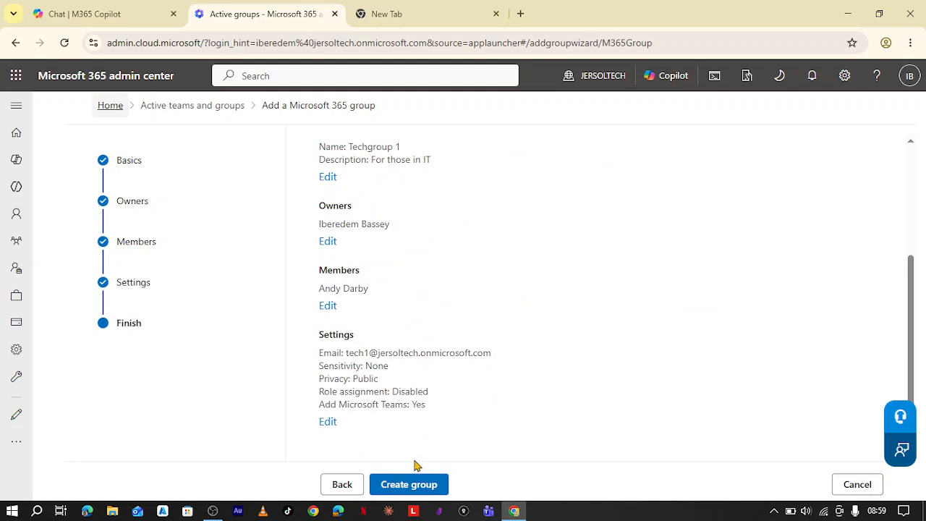
left_click(410, 484)
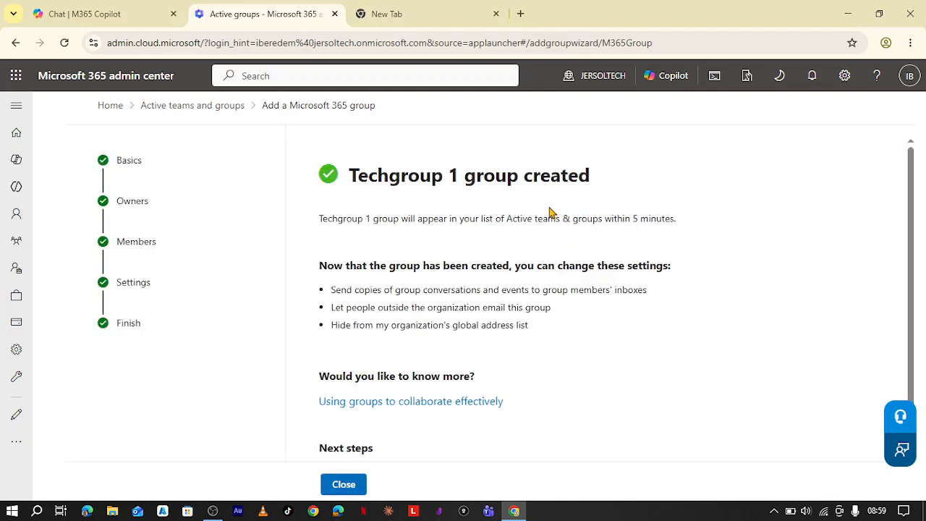
scroll(497, 257, "down", 1)
scroll(498, 258, "up", 1)
scroll(499, 256, "down", 1)
scroll(504, 248, "down", 1)
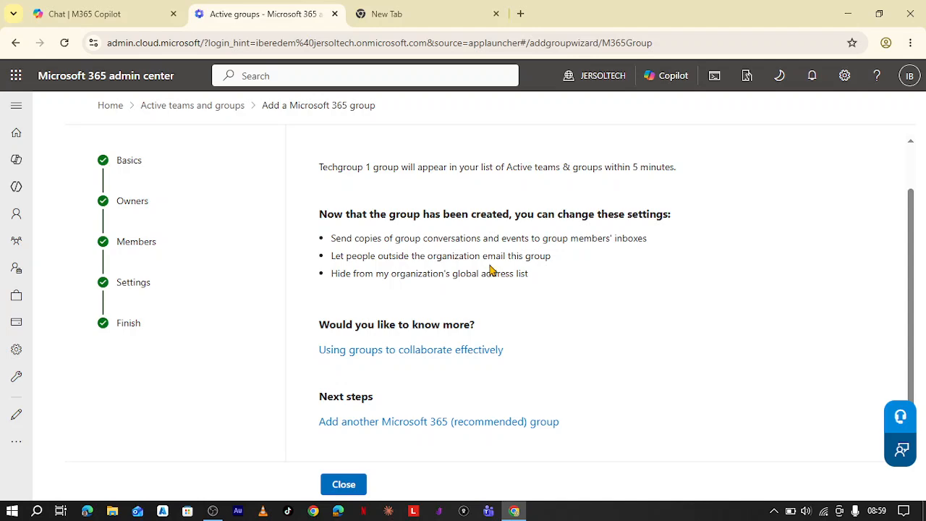
left_click(351, 484)
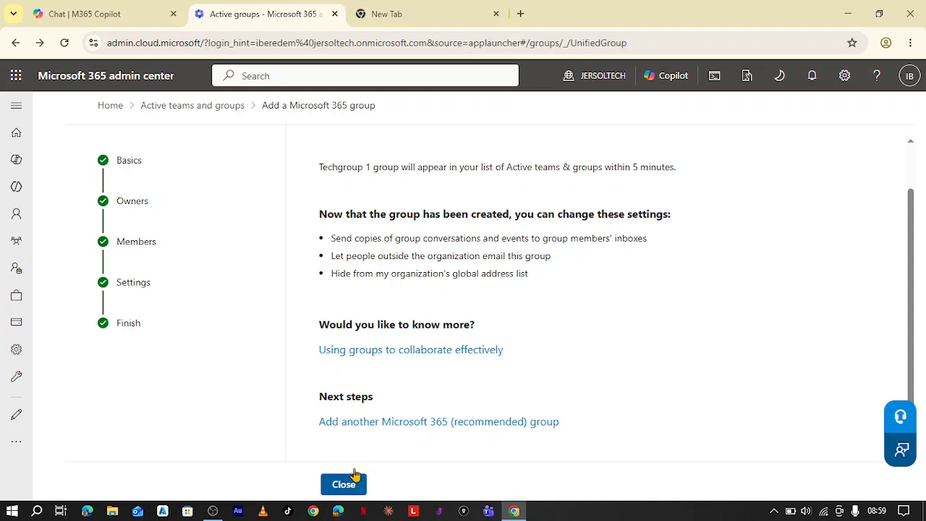
Step: Look for Techgroup 1 in the Teams & Microsoft 365 groups list and check its details there
scroll(405, 325, "down", 4)
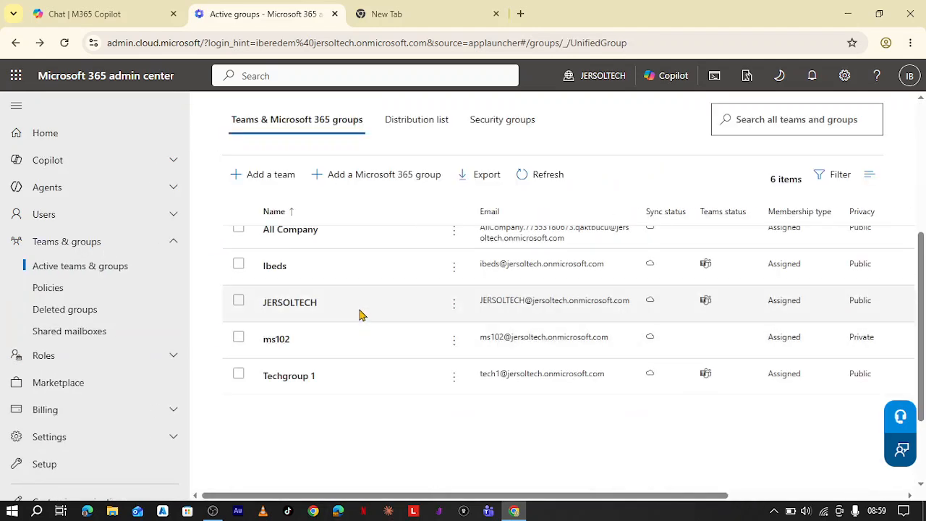
scroll(362, 316, "down", 3)
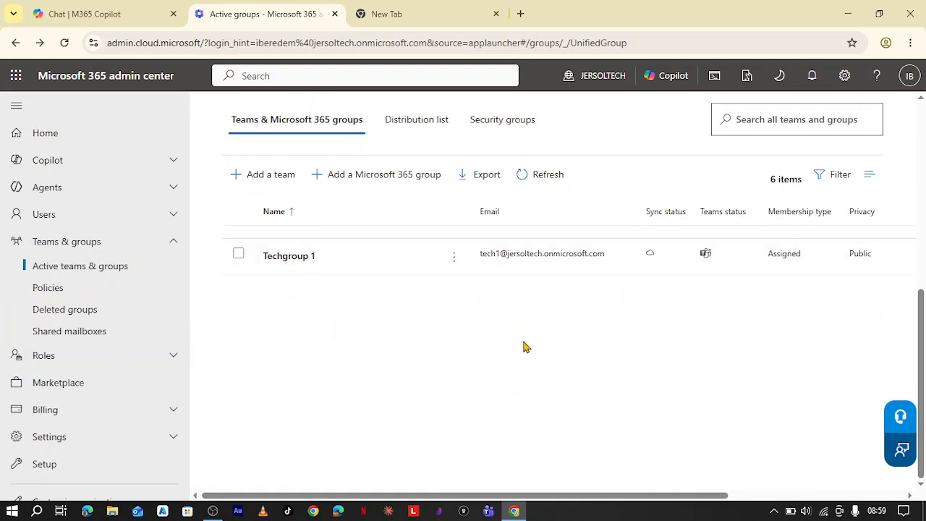
scroll(525, 348, "up", 2)
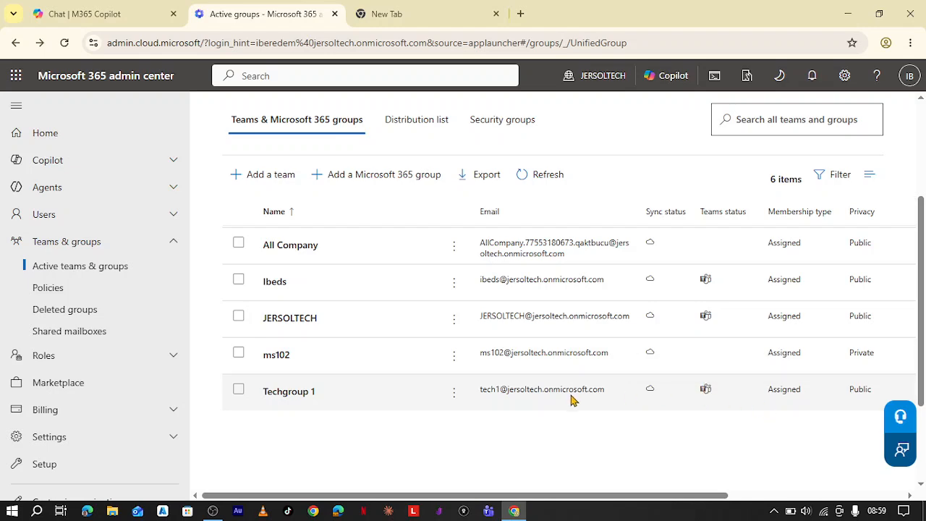
Step: Recheck the Techgroup 1 entry's status and privacy, and examine the security groups list with its options for adding groups
scroll(572, 400, "up", 3)
scroll(636, 378, "down", 5)
scroll(812, 333, "up", 2)
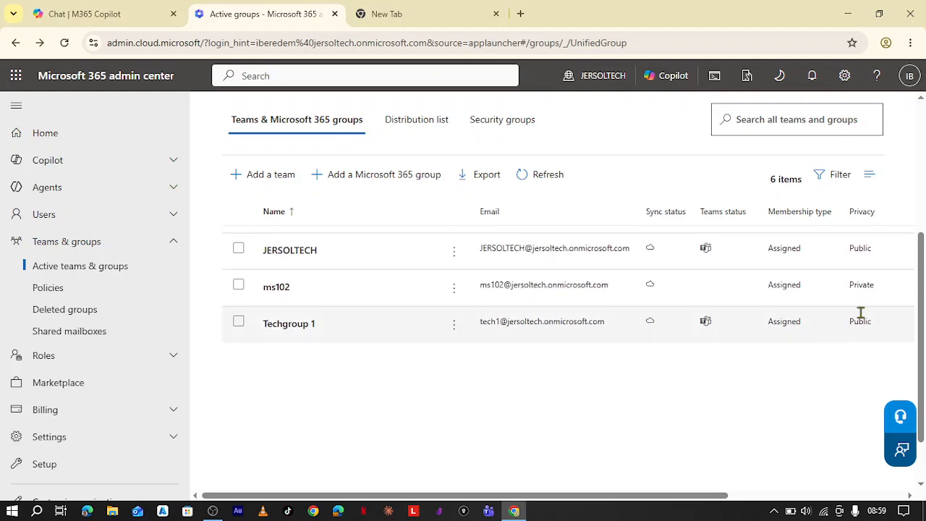
scroll(645, 341, "up", 3)
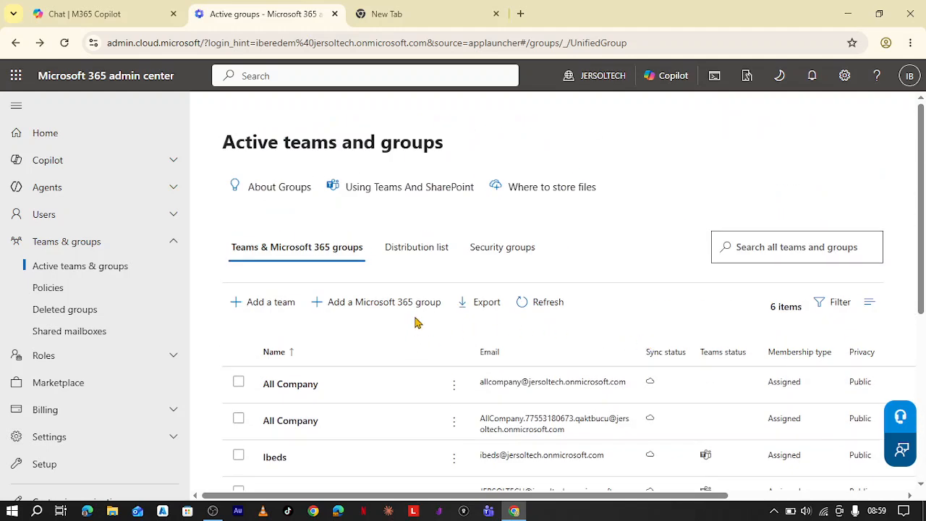
left_click(484, 250)
scroll(493, 369, "down", 3)
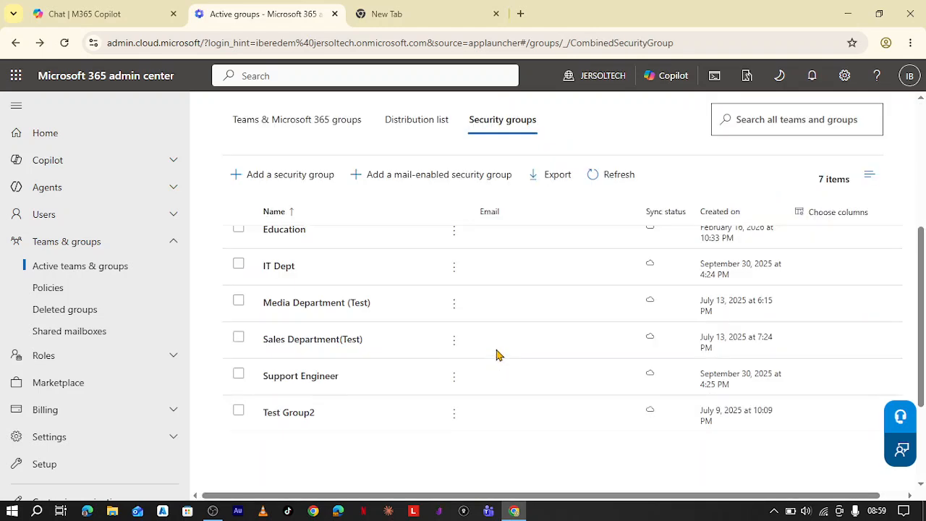
scroll(470, 289, "up", 1)
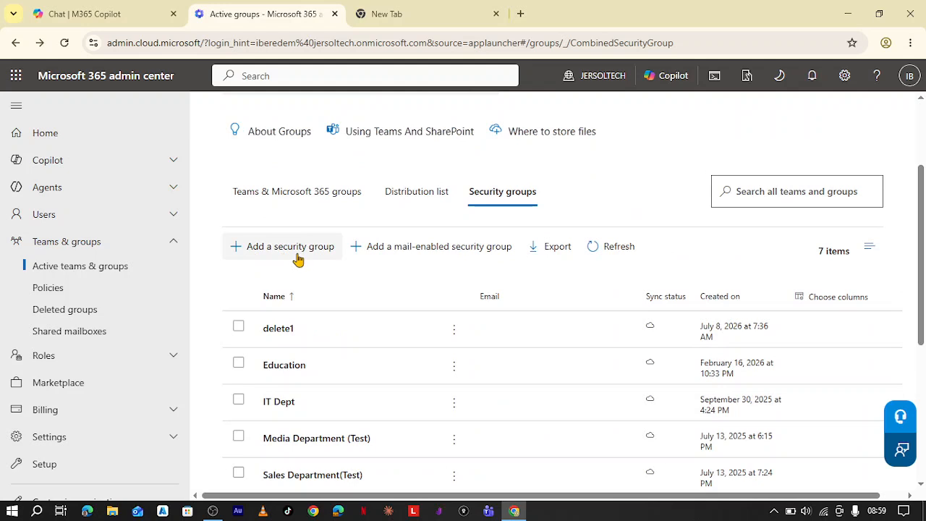
scroll(295, 258, "up", 1)
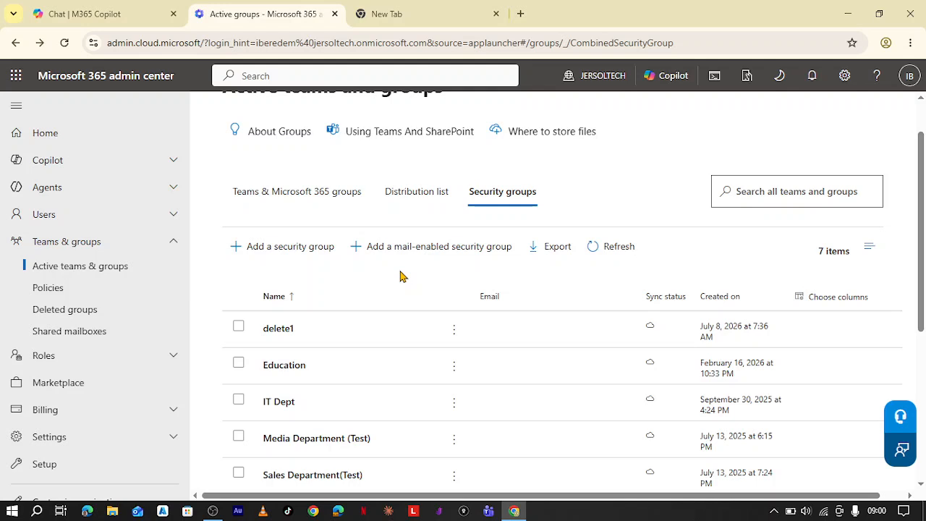
scroll(398, 278, "down", 2)
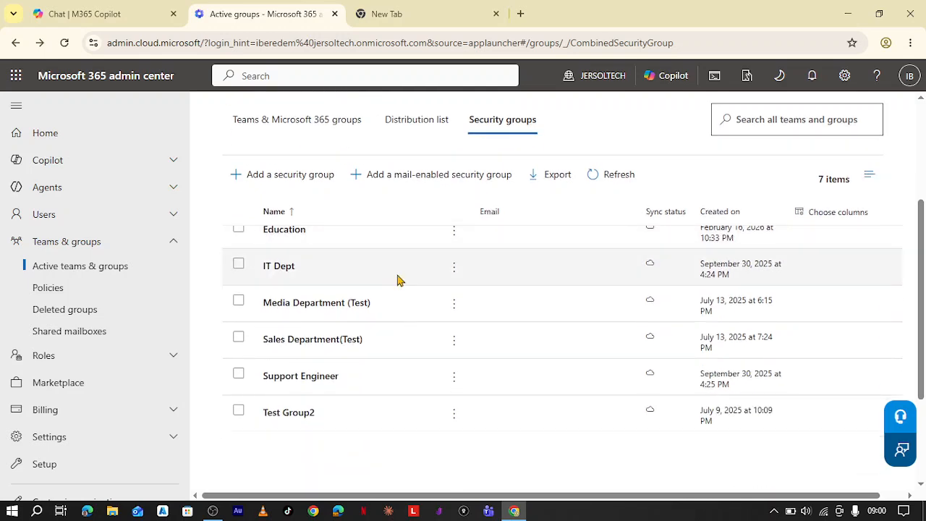
scroll(395, 280, "up", 3)
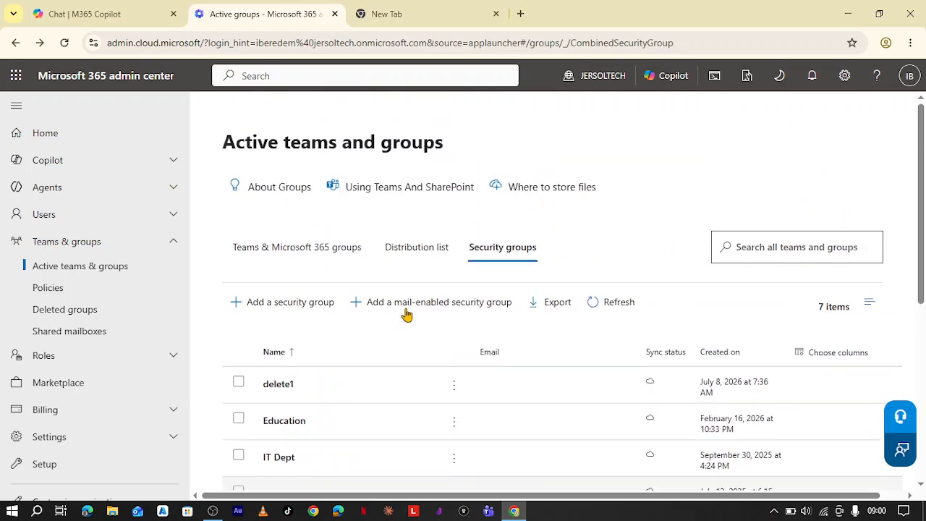
Step: Start a new security group named "security 1" with the description "For Access control" and continue to its settings
left_click(282, 302)
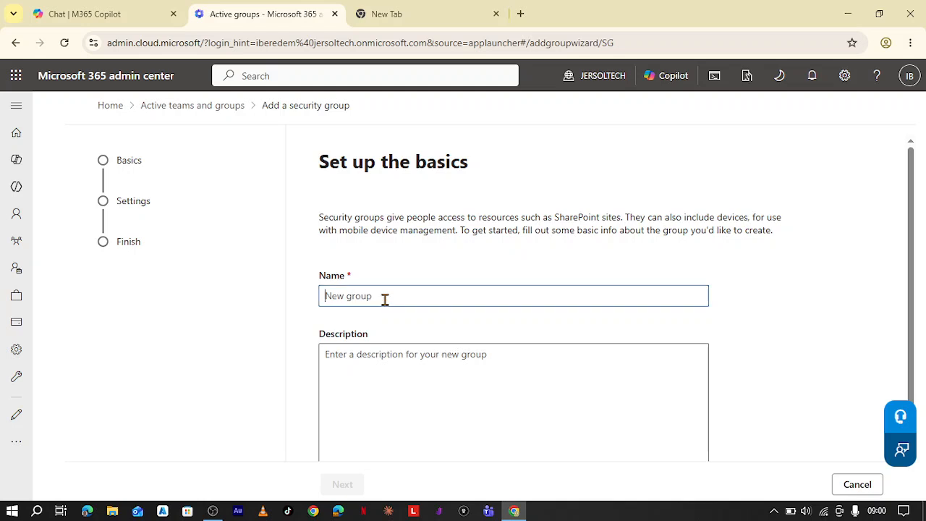
type("security 1")
left_click(387, 352)
type("For Access control")
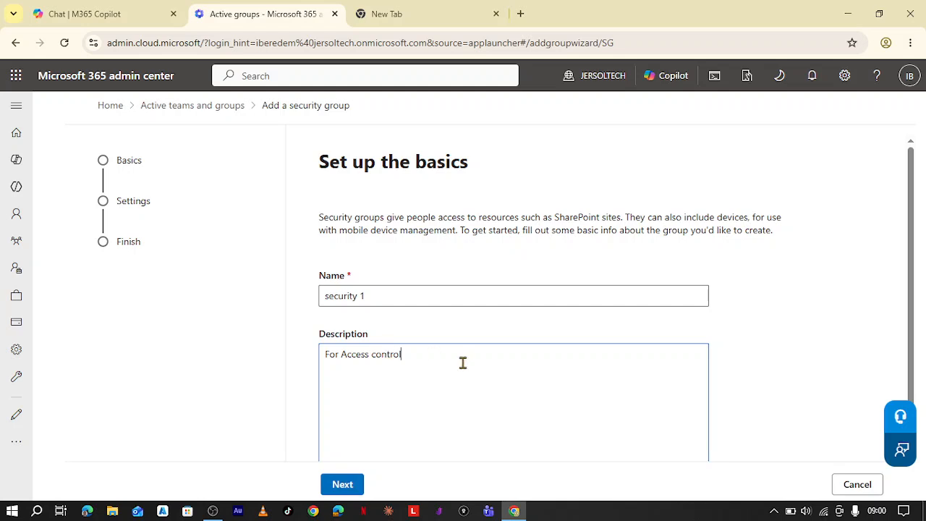
left_click(337, 484)
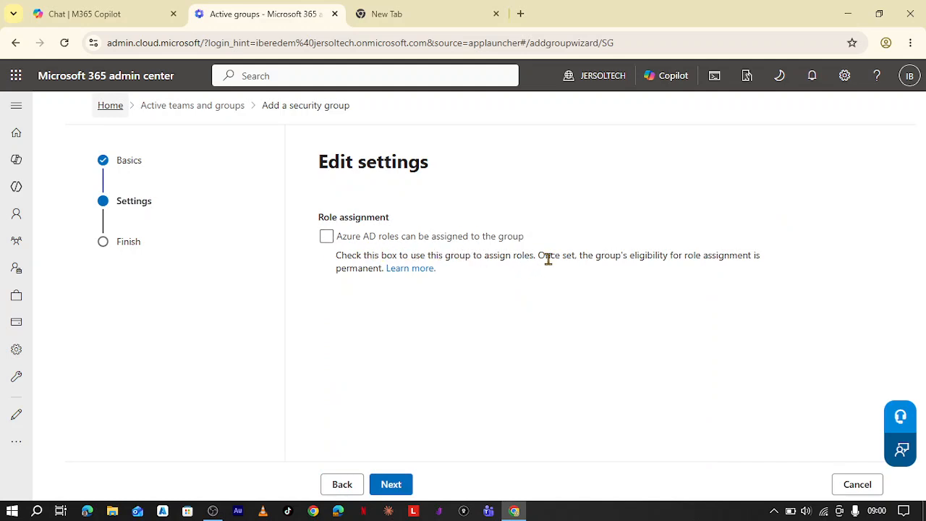
Step: Allow Azure AD roles to be assigned to the security 1 group, create it and close the wizard
left_click(328, 239)
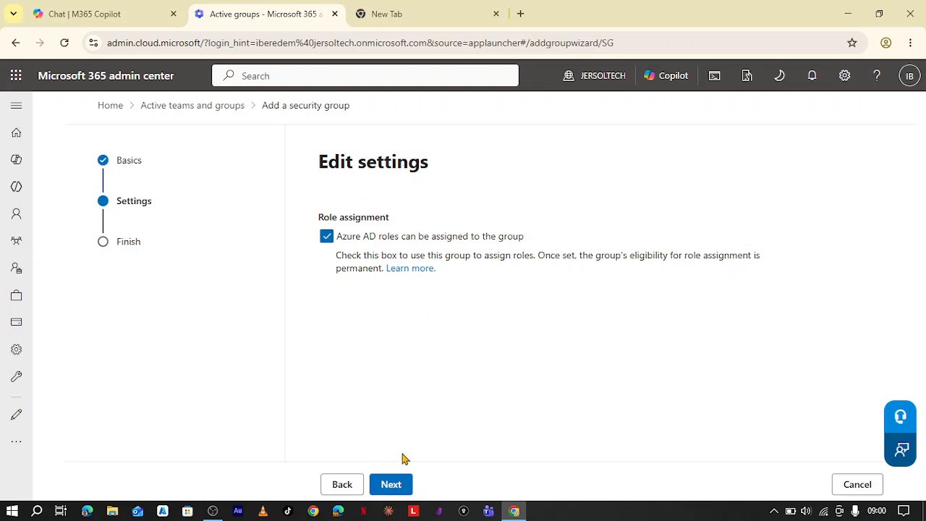
left_click(391, 483)
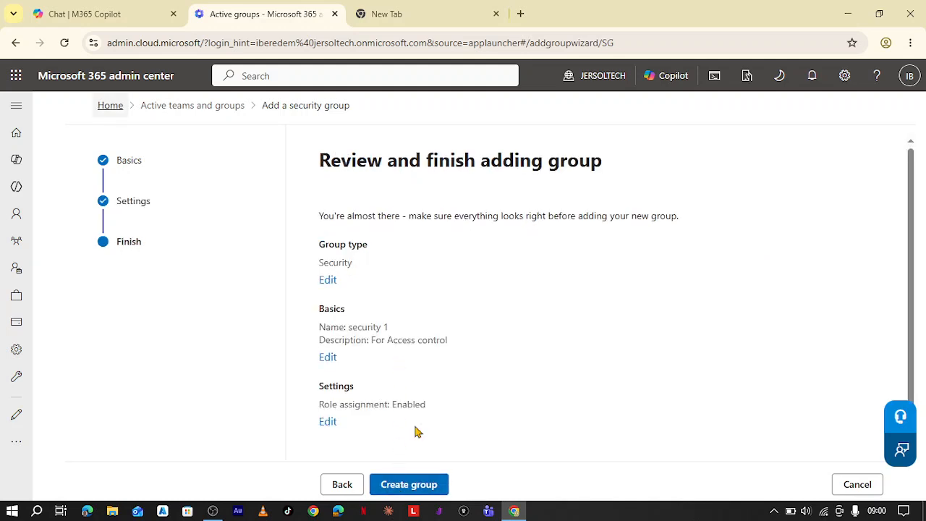
left_click(405, 484)
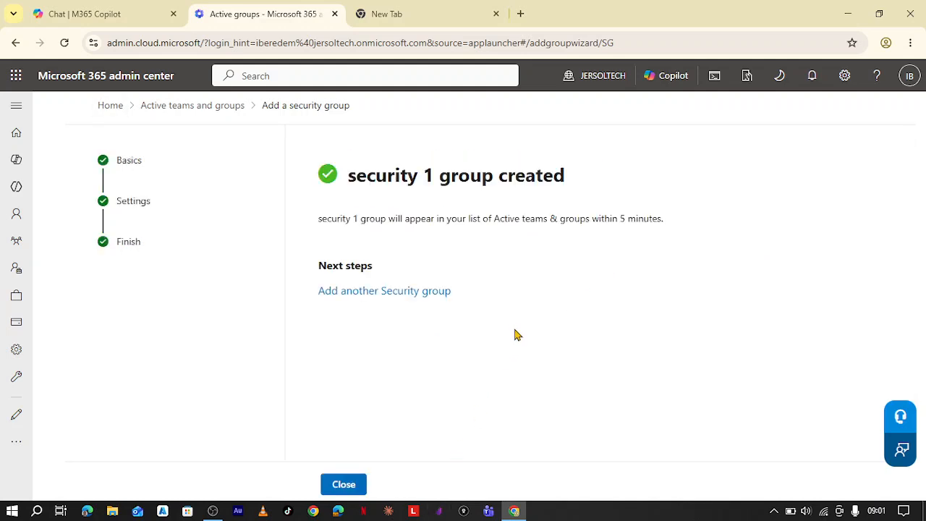
left_click(341, 485)
Step: Look for the security 1 group in the security groups list and check its entry
scroll(393, 333, "down", 5)
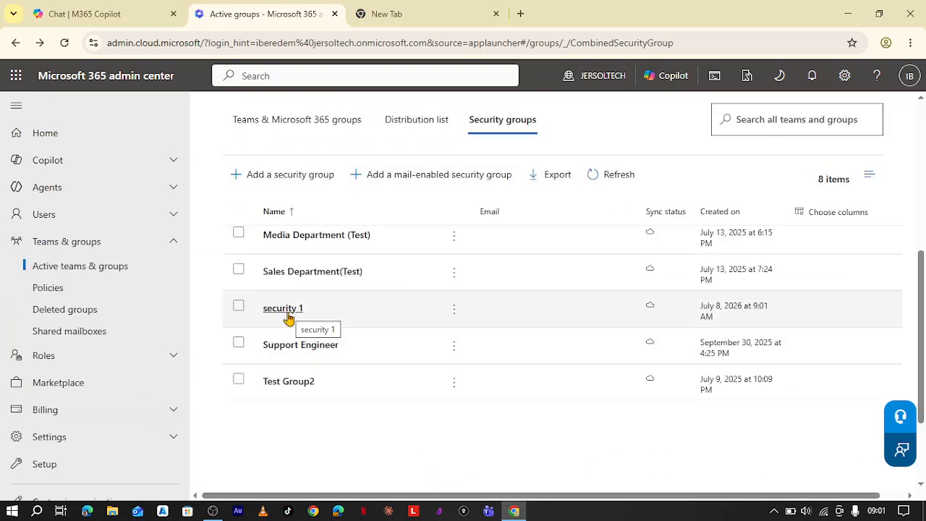
scroll(465, 316, "up", 2)
scroll(448, 355, "down", 3)
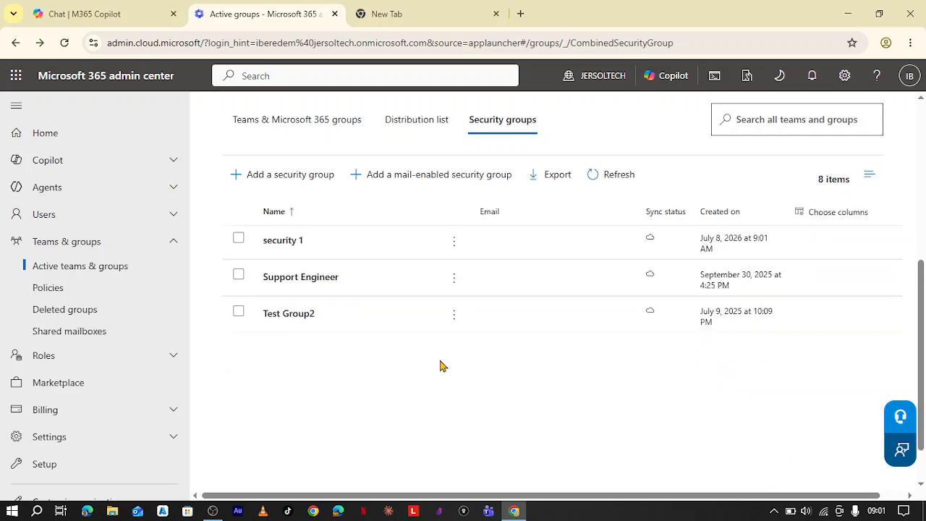
scroll(535, 264, "up", 2)
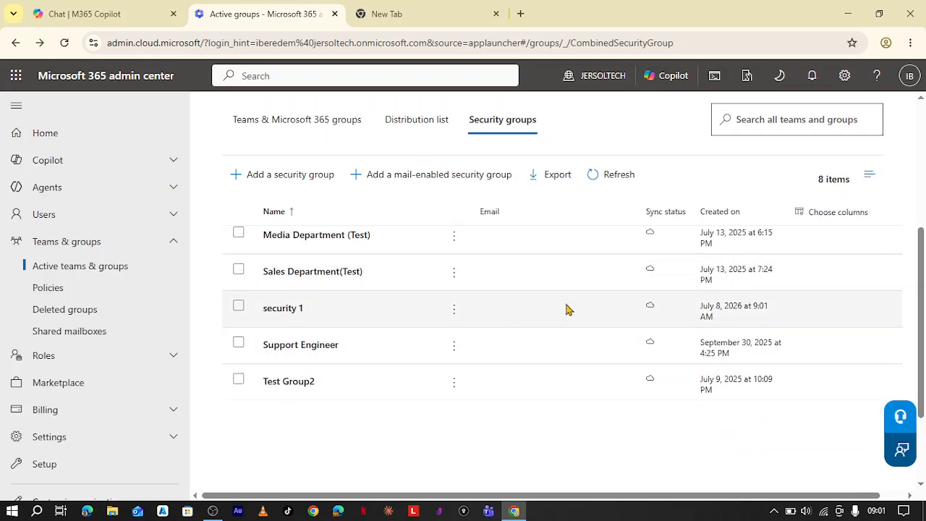
scroll(463, 326, "up", 3)
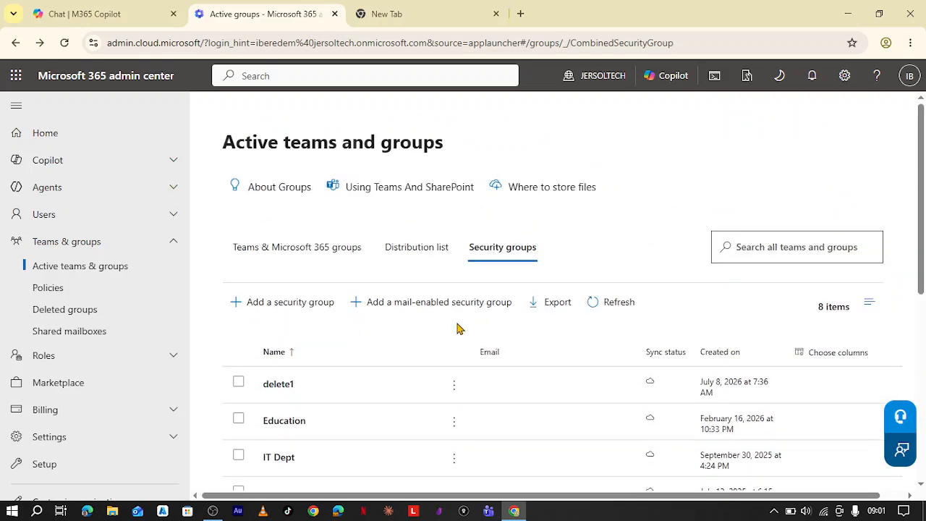
Step: Start a mail-enabled security group named "Mail security 1" with the description "Mail enabled Access control"
left_click(408, 304)
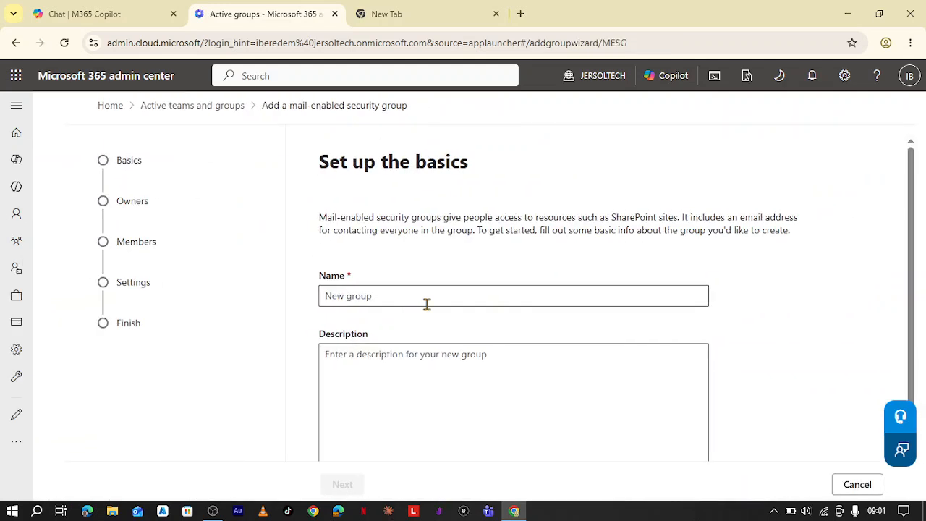
type("Mail security 1")
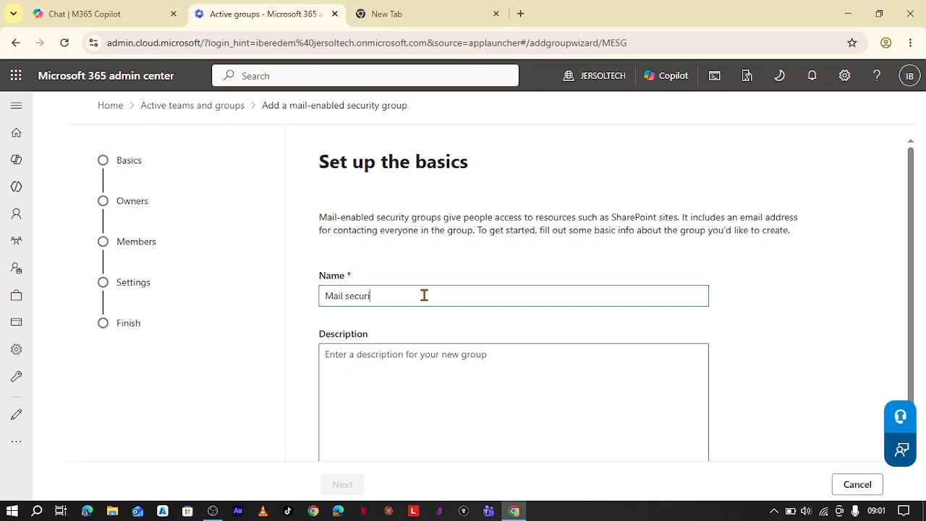
left_click(435, 383)
type("Mail e")
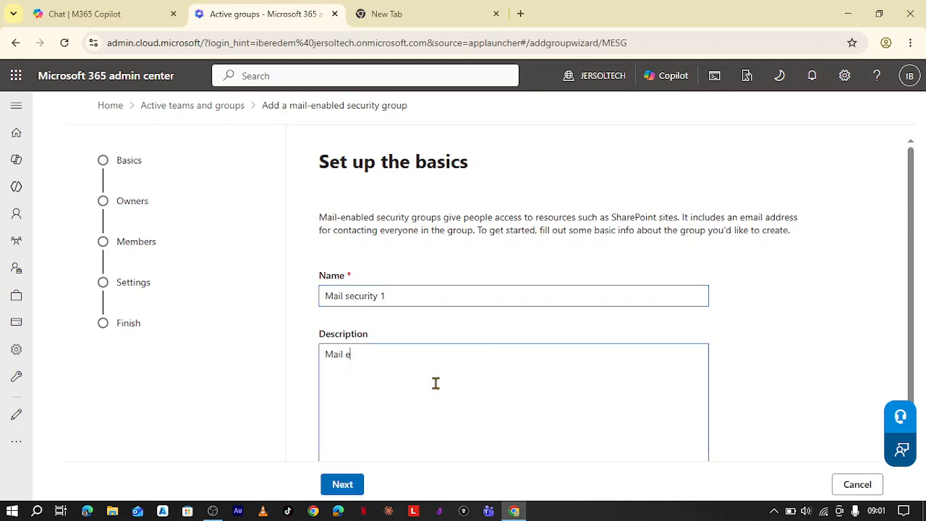
type("nables")
key("BackSpace")
type("ds")
key("BackSpace")
key("BackSpace")
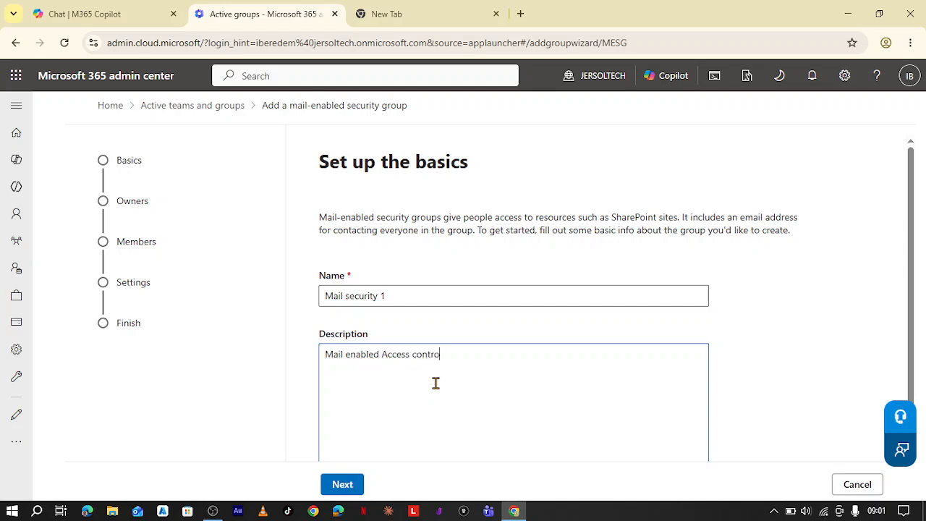
type("Access control")
left_click(342, 484)
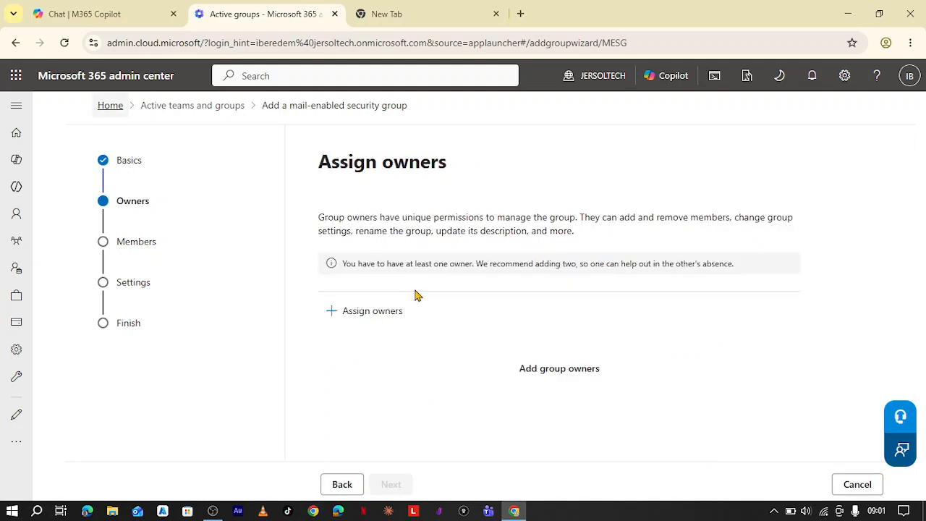
Step: Search for the administrator's account, assign it as owner of the mail-enabled security group, and continue to the members stage
left_click(375, 317)
left_click(643, 199)
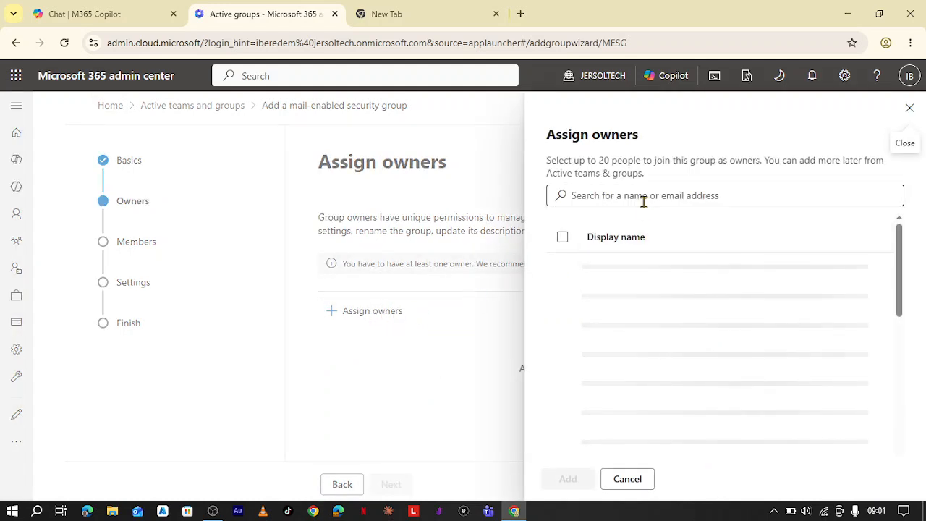
type("ibere")
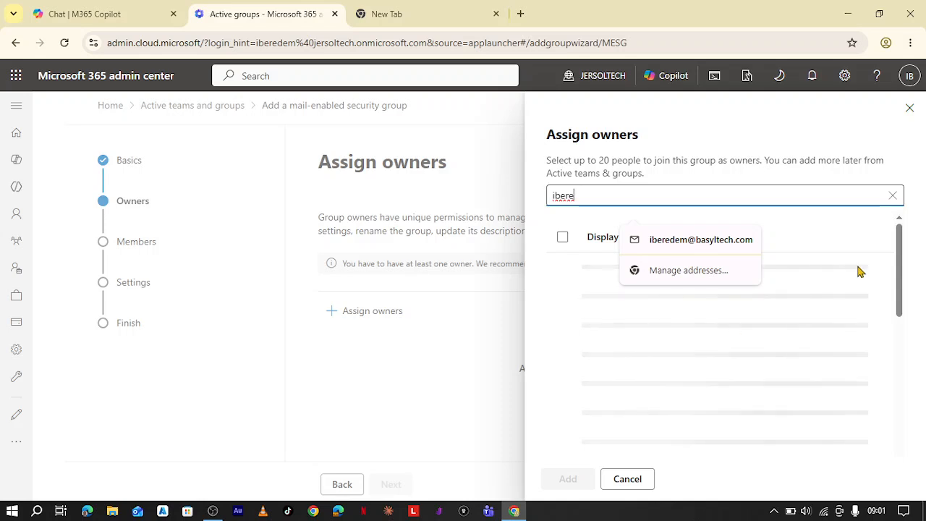
left_click(849, 236)
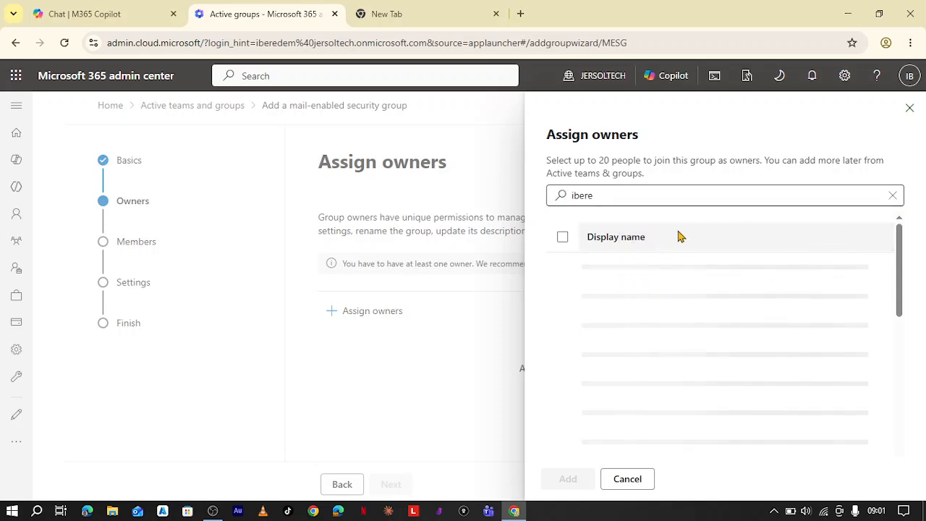
left_click(647, 196)
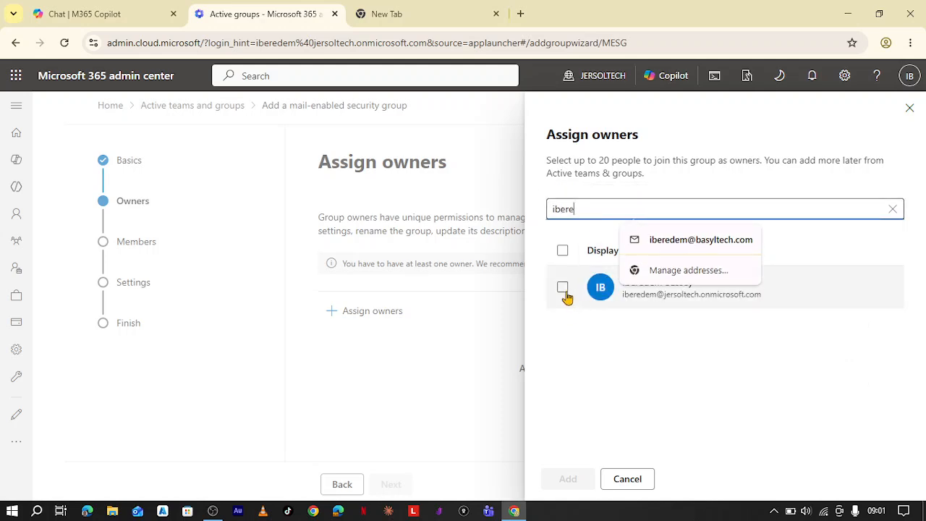
left_click(563, 287)
left_click(579, 488)
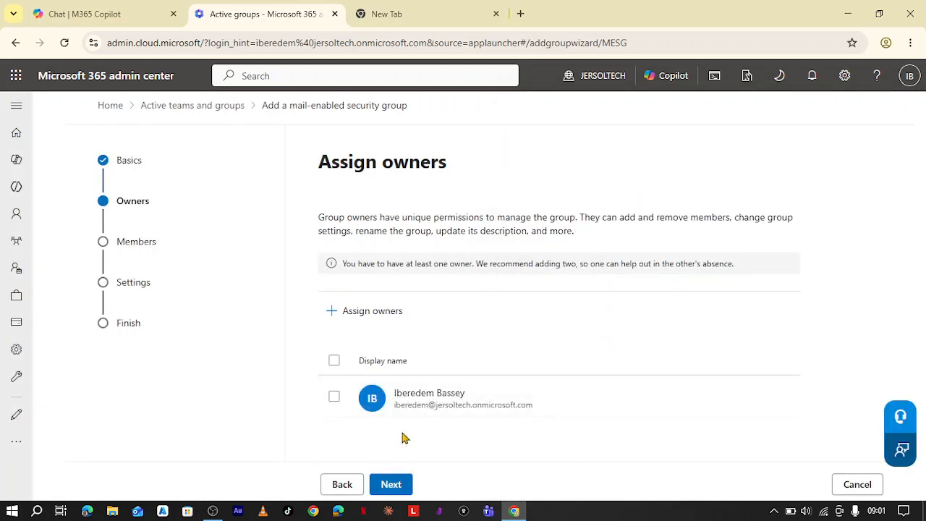
left_click(381, 490)
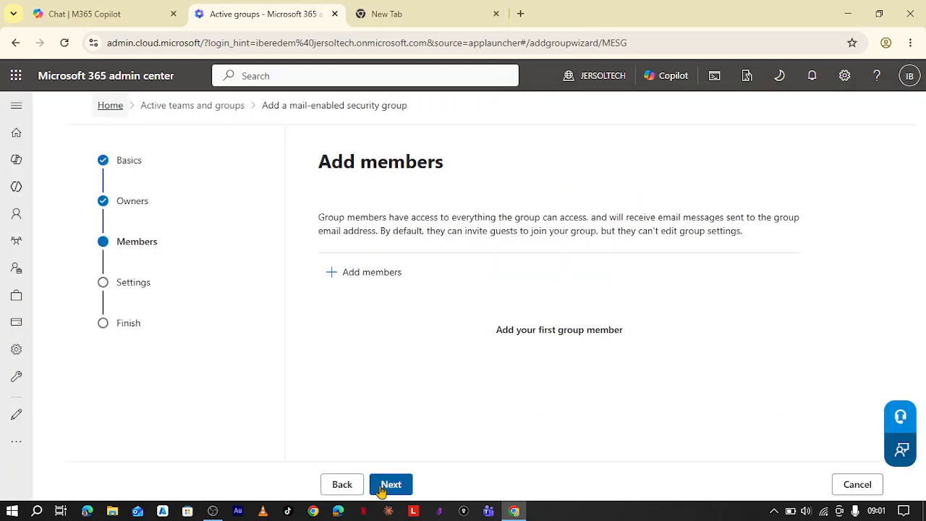
Step: Find the intended user by first name, add that user as a group member, and continue to the settings
left_click(381, 273)
left_click(598, 196)
type("andy")
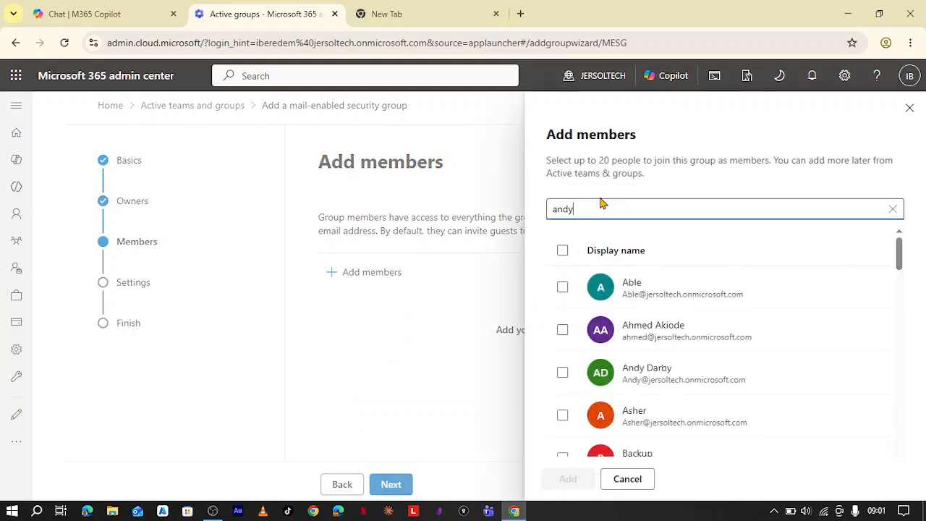
left_click(563, 372)
left_click(569, 480)
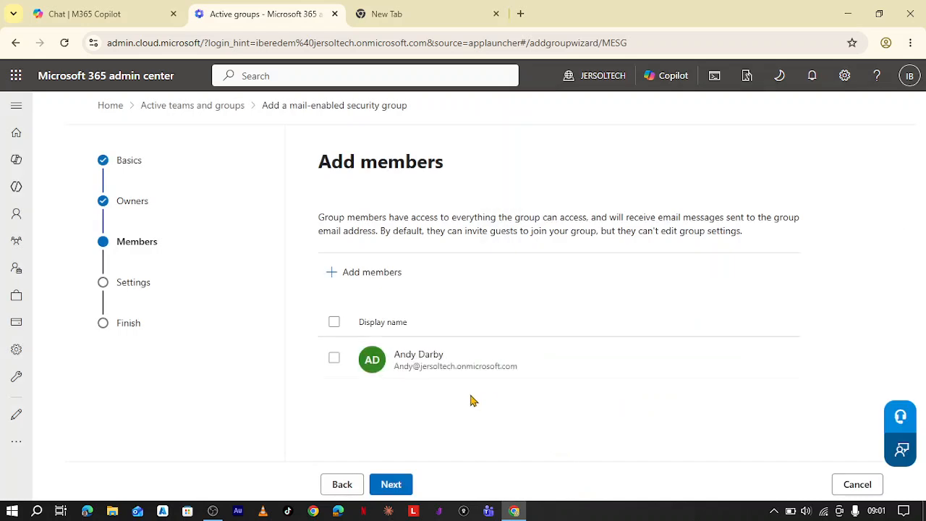
left_click(391, 484)
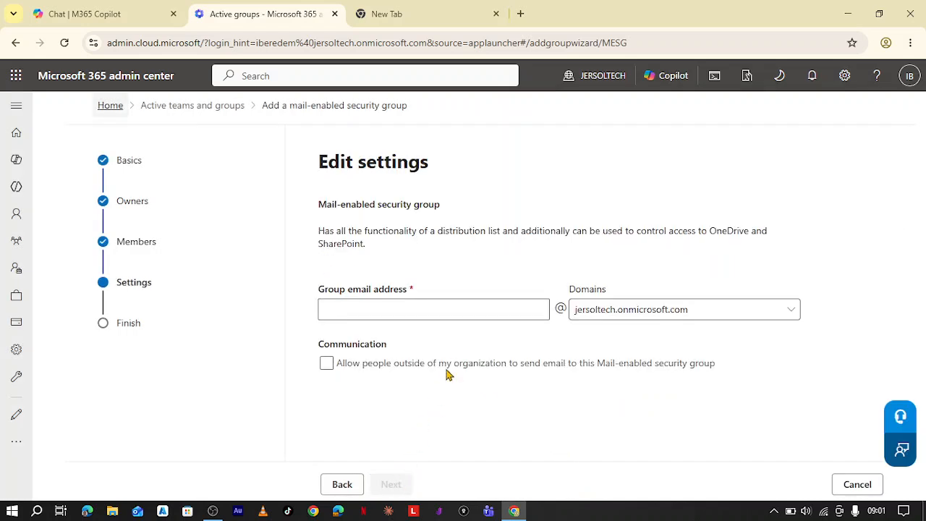
Step: Set the group email alias to "mail-enabled1", leave outside senders disallowed, and continue to the review
left_click(434, 311)
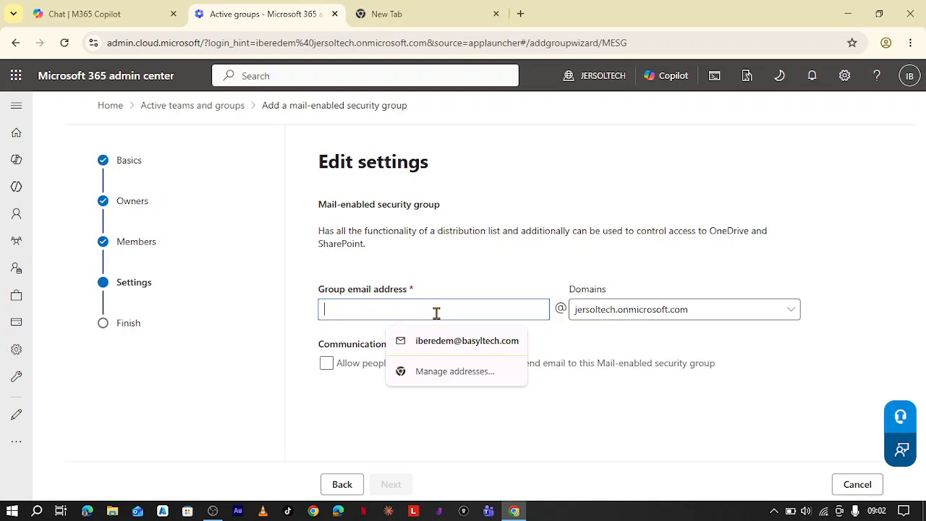
type("mailenabled")
key("BackSpace")
key("BackSpace")
key("BackSpace")
key("BackSpace")
key("BackSpace")
key("BackSpace")
type("-enabled1")
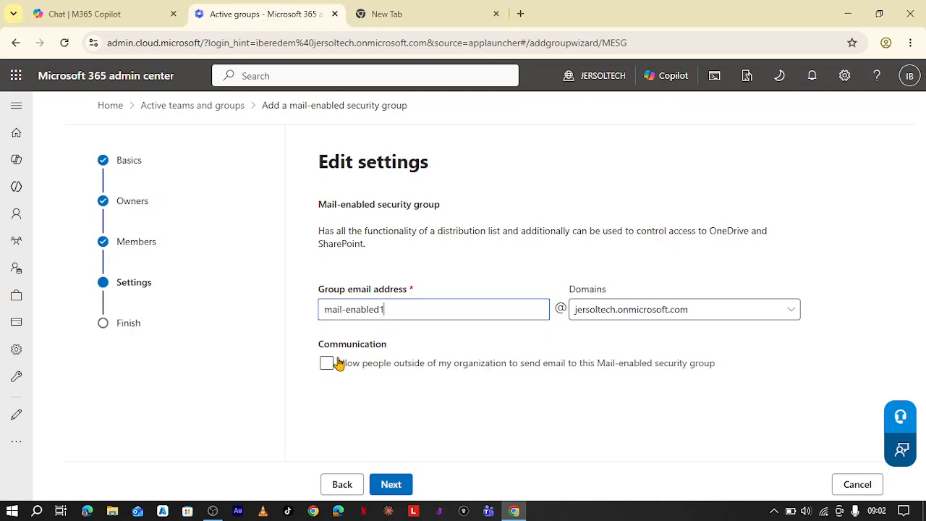
left_click(390, 484)
Step: Review the summary, create the Mail security 1 group, and close the wizard
scroll(434, 403, "down", 3)
left_click(409, 483)
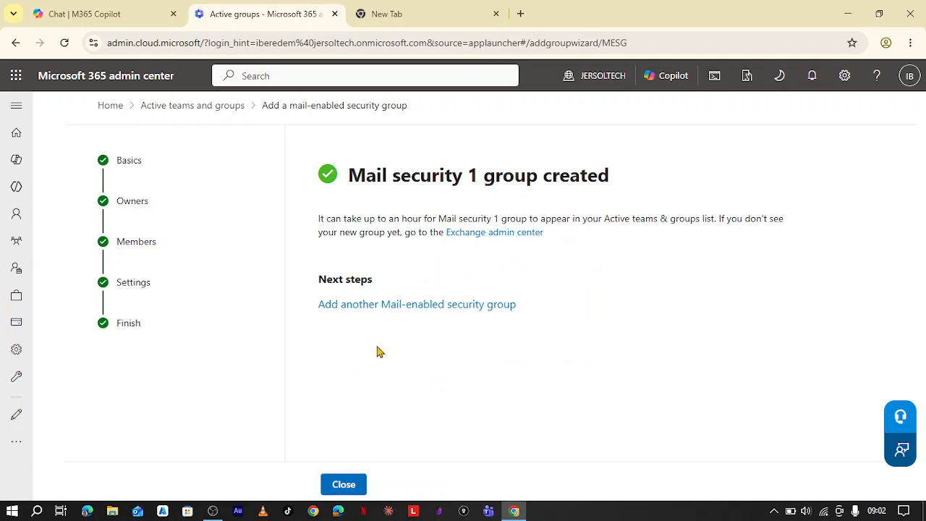
left_click(344, 486)
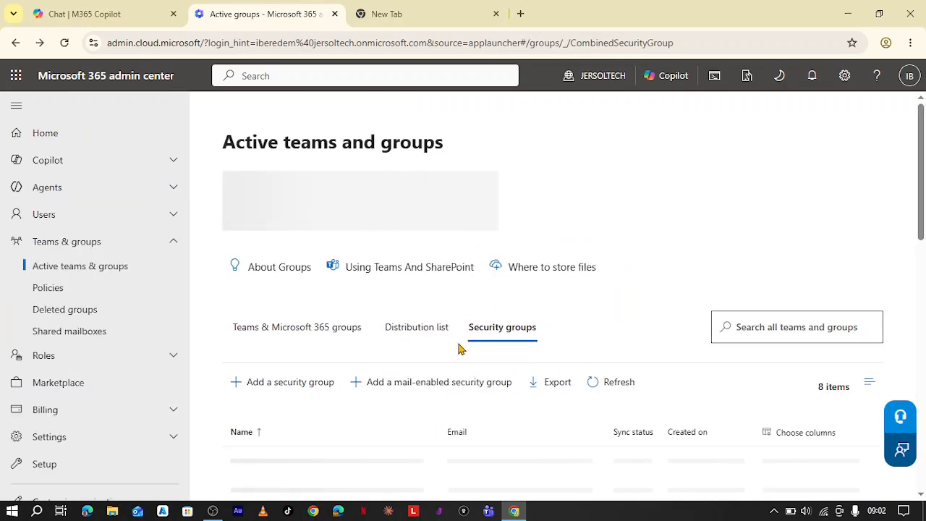
Step: Look through the security groups list for the newly created groups and open the details of the security 1 group
scroll(463, 342, "down", 3)
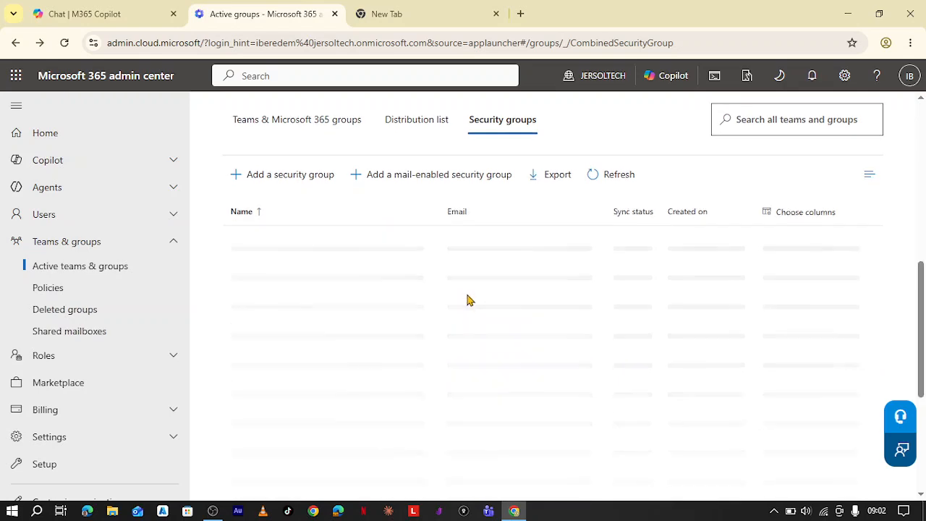
scroll(304, 373, "down", 3)
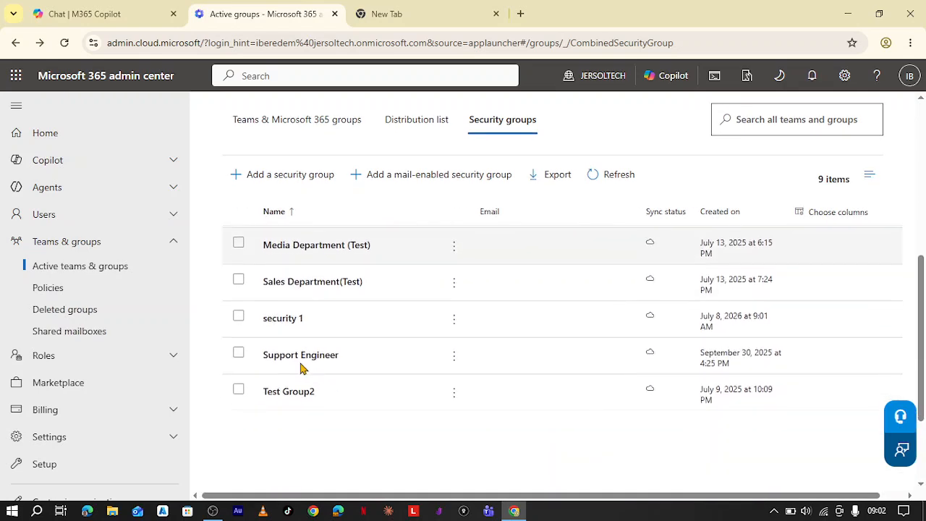
scroll(376, 413, "up", 5)
scroll(353, 411, "down", 3)
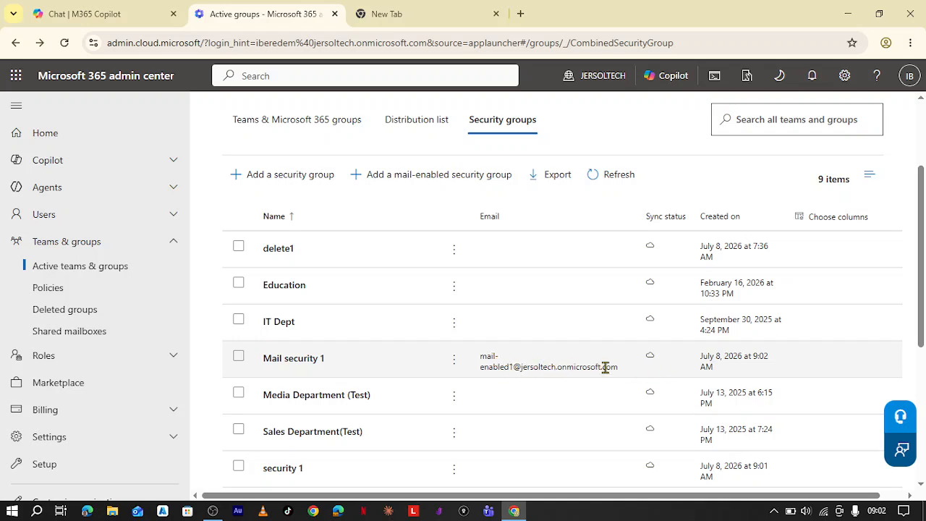
scroll(471, 368, "down", 2)
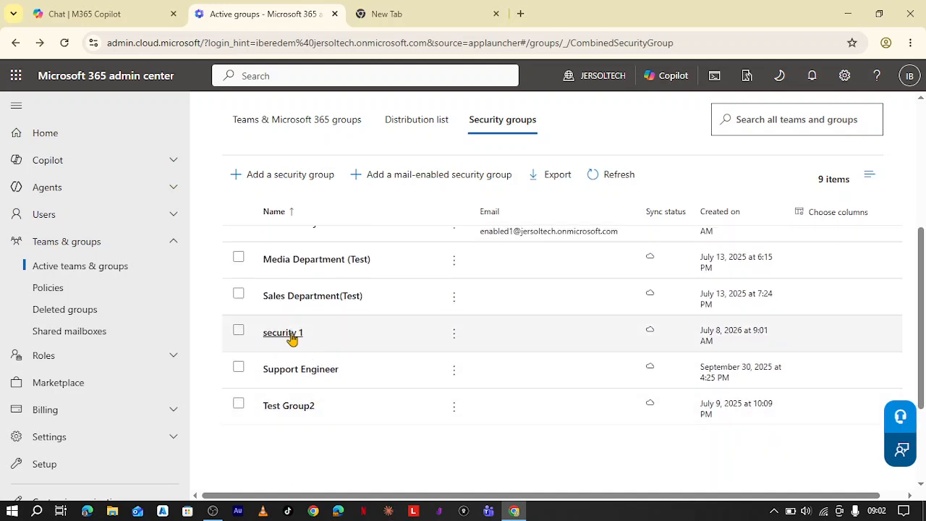
left_click(270, 334)
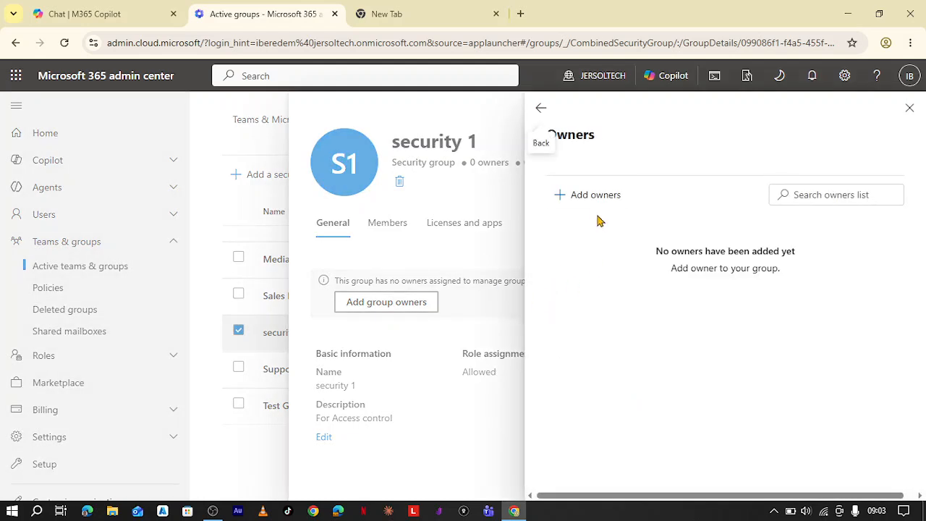
Step: Find the administrator's account by name, add it as owner of the security 1 group, and close the group details
left_click(594, 195)
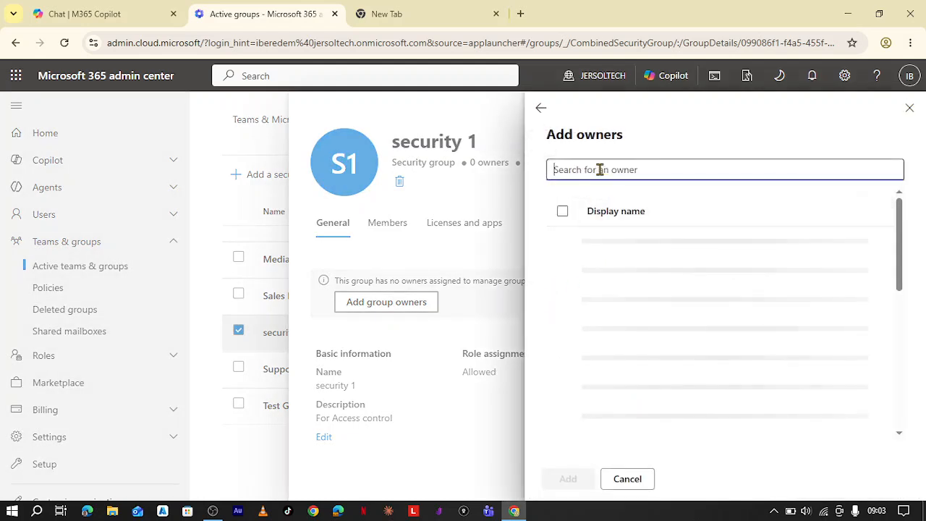
left_click(601, 173)
type("ibere")
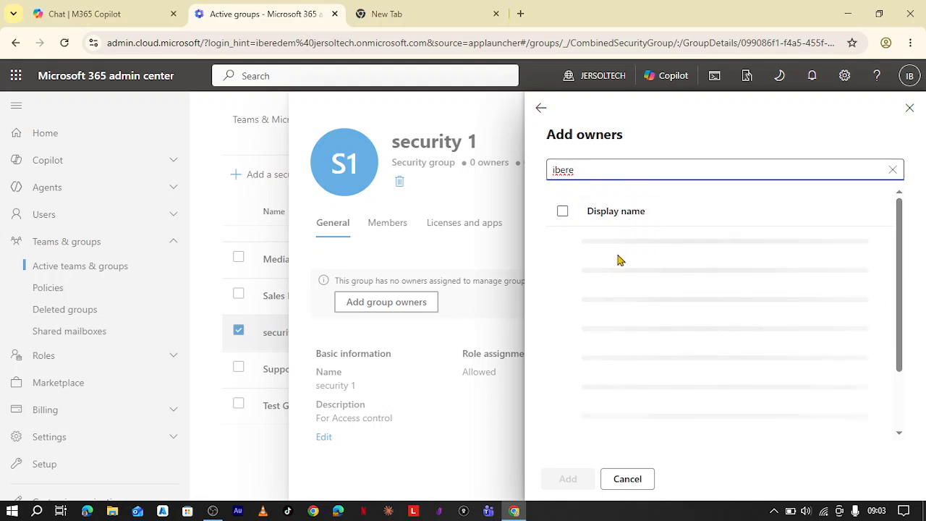
left_click(563, 249)
left_click(567, 479)
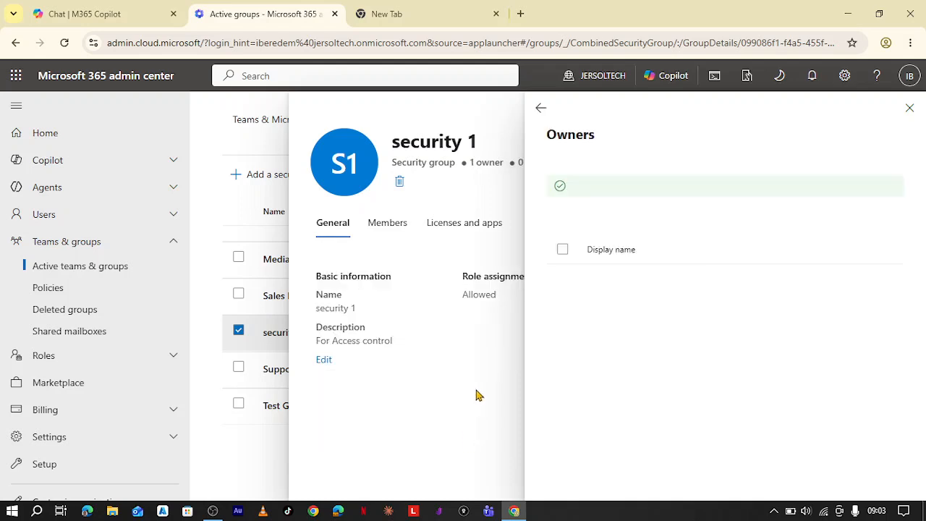
left_click(909, 108)
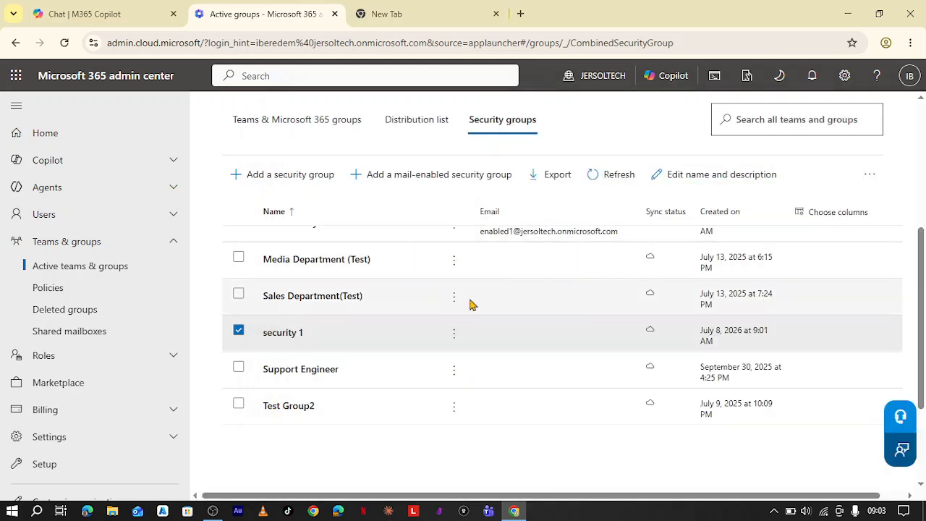
Step: Reopen the security 1 group, find the intended user by first name, add that user as a member, and close the details
left_click(285, 335)
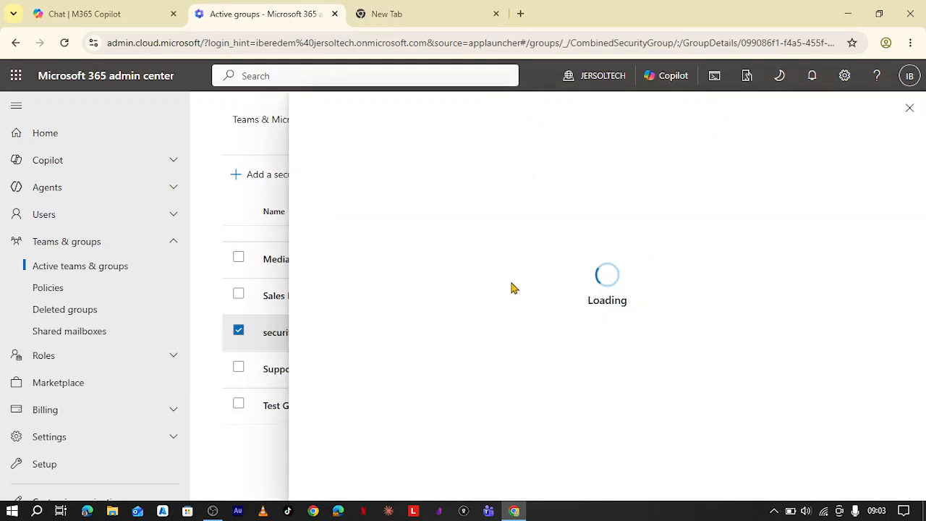
left_click(389, 230)
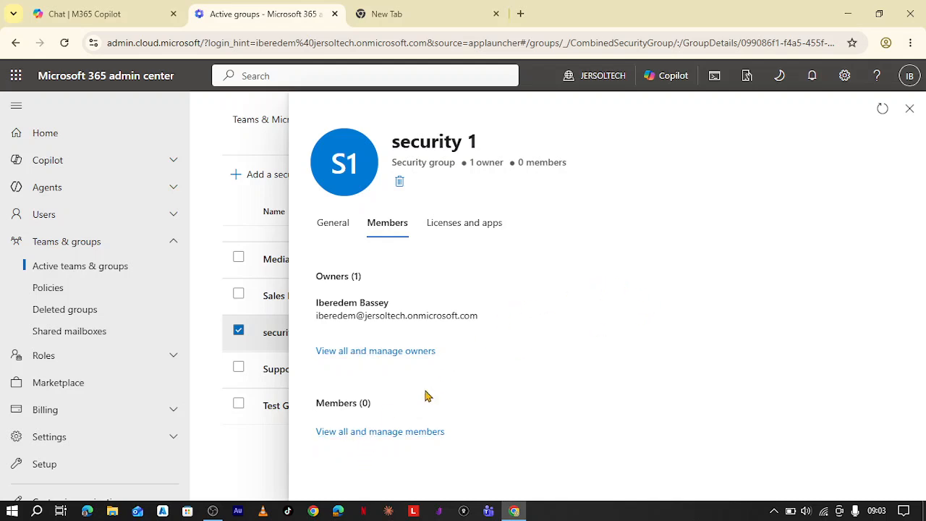
left_click(378, 432)
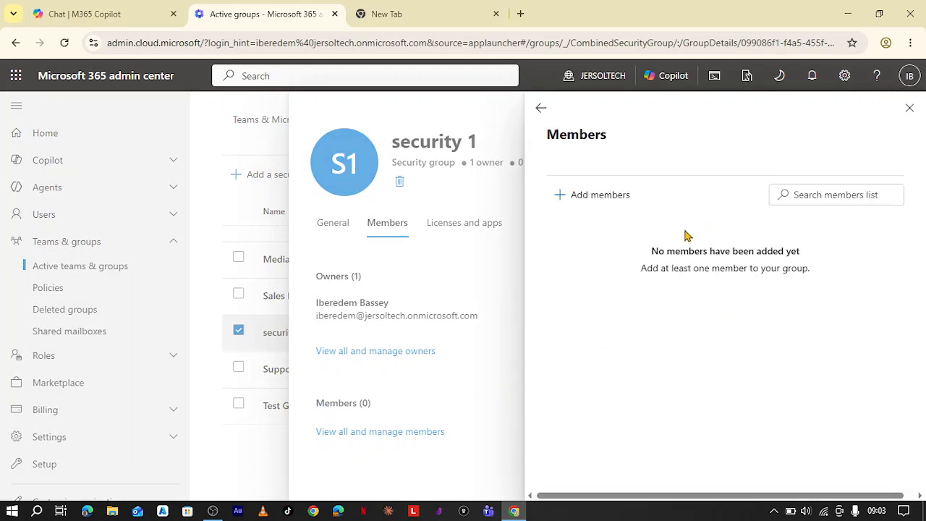
left_click(599, 194)
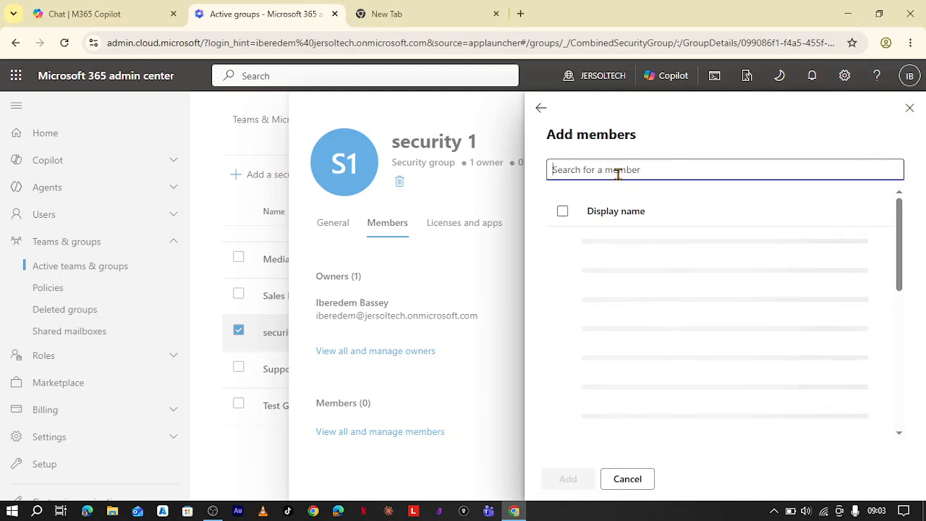
type("andy")
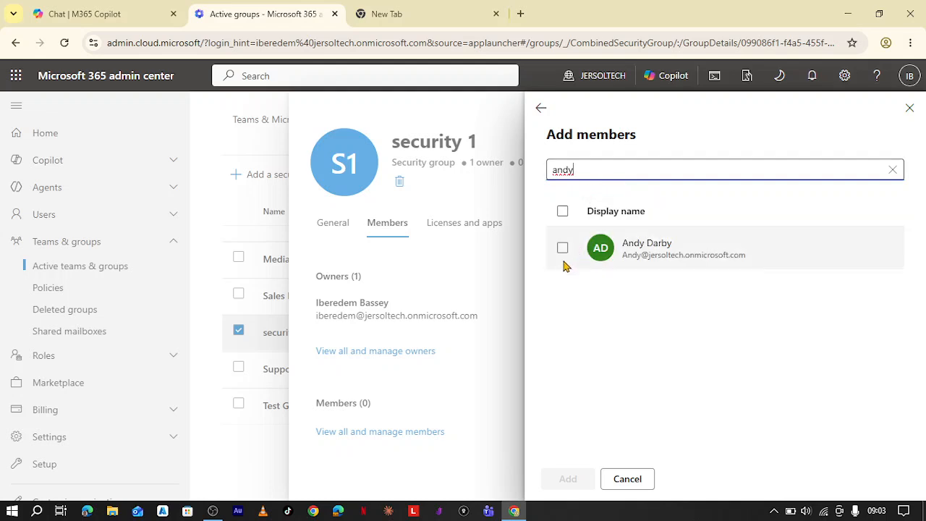
left_click(563, 248)
left_click(567, 479)
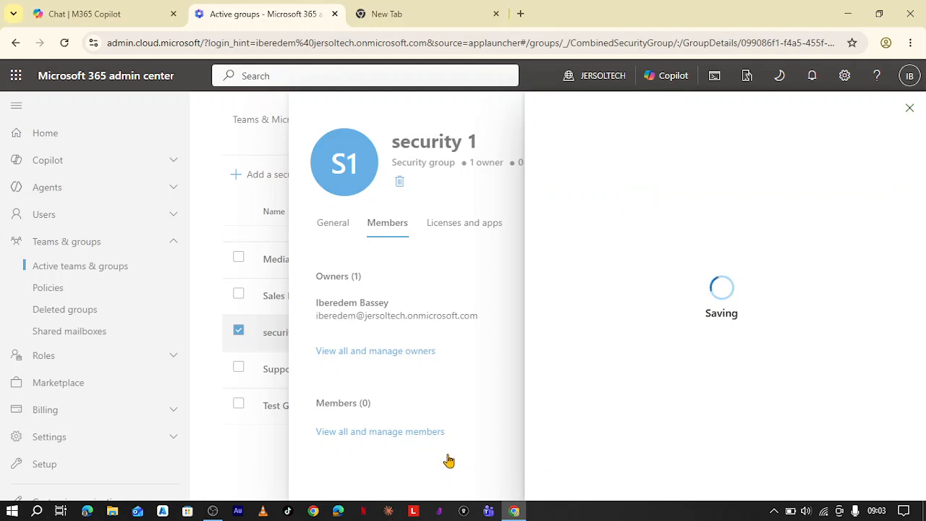
left_click(909, 107)
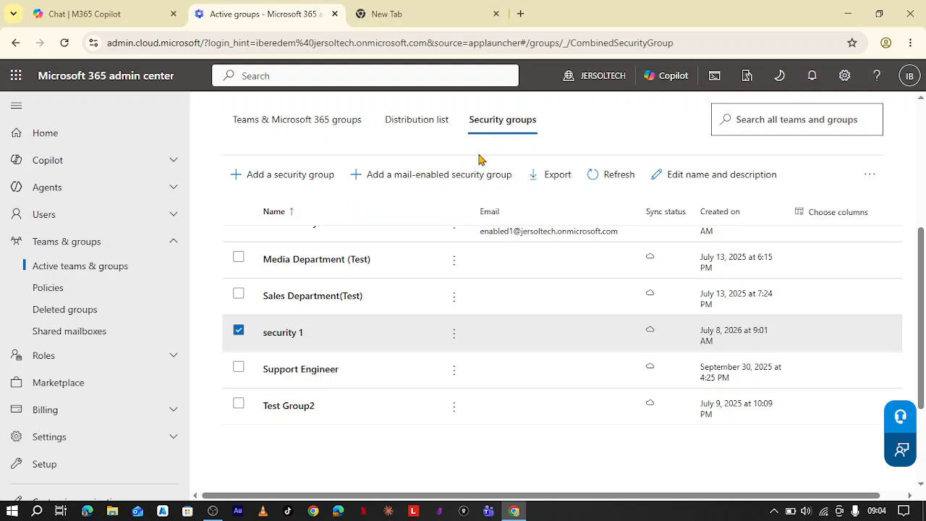
Step: Start a new distribution list named "Finance Distribution" with the description "For Distributing emails" and continue to the owners stage
left_click(403, 120)
scroll(450, 275, "down", 3)
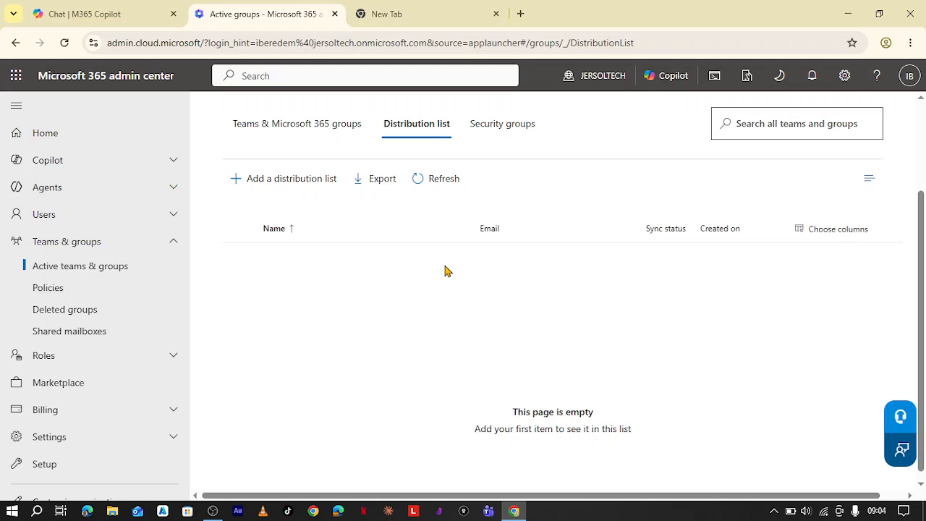
left_click(287, 179)
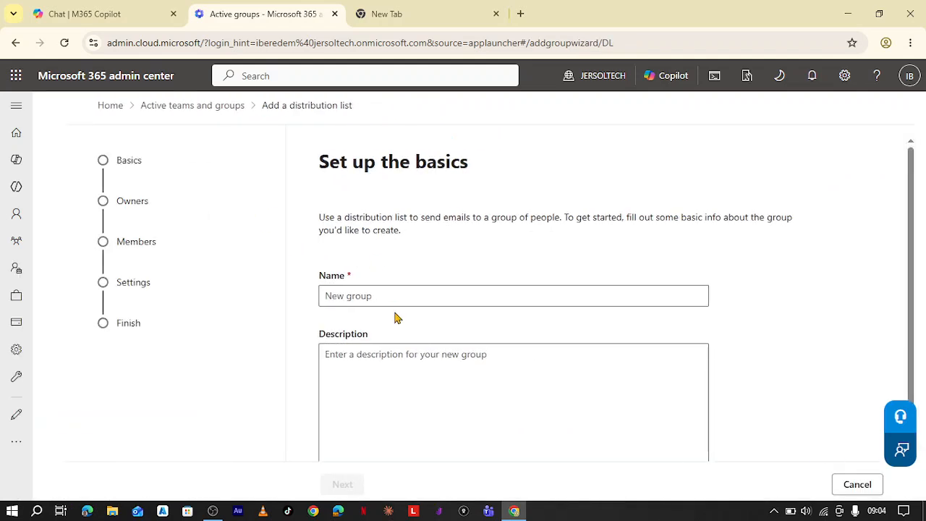
type("D")
key("BackSpace")
type("Finance Distribution")
left_click(454, 361)
type("For Distributing emails")
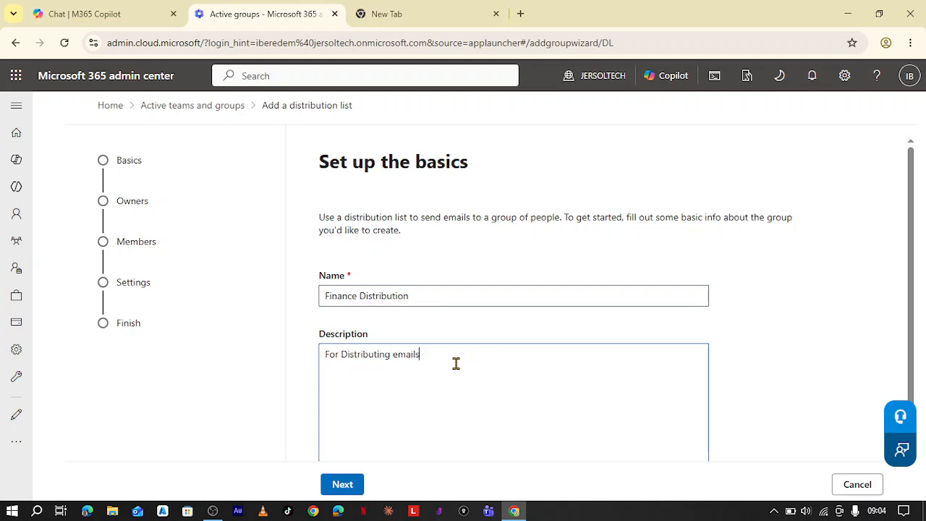
left_click(340, 486)
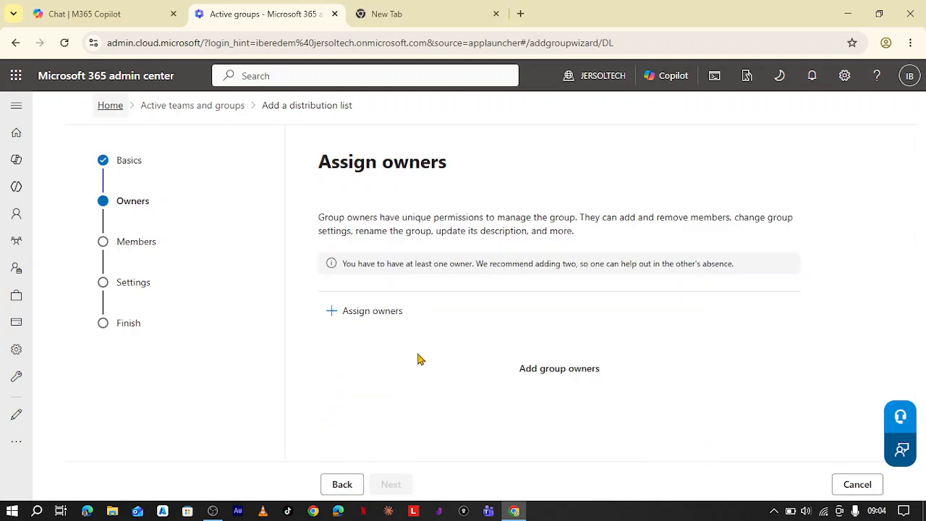
Step: Search for the administrator's account, assign it as owner of the distribution list, and continue to the members stage
left_click(373, 313)
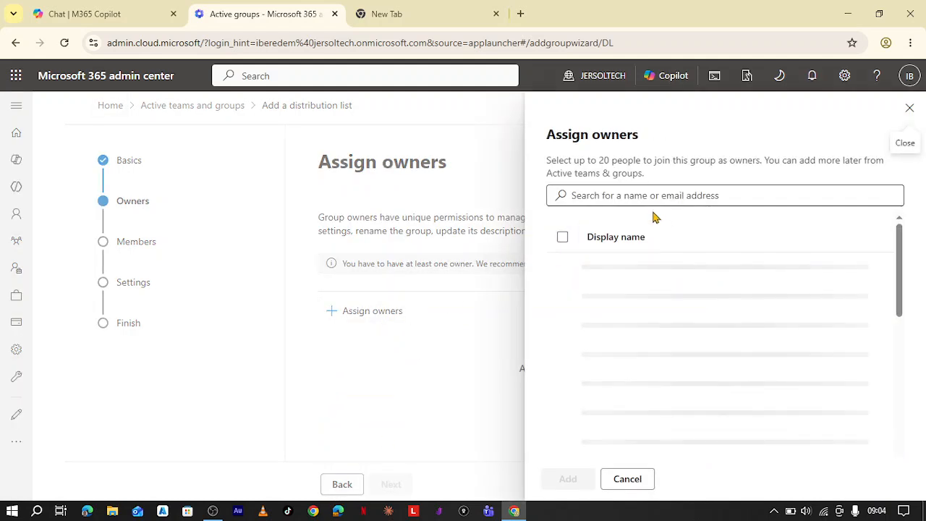
left_click(646, 208)
type("iber")
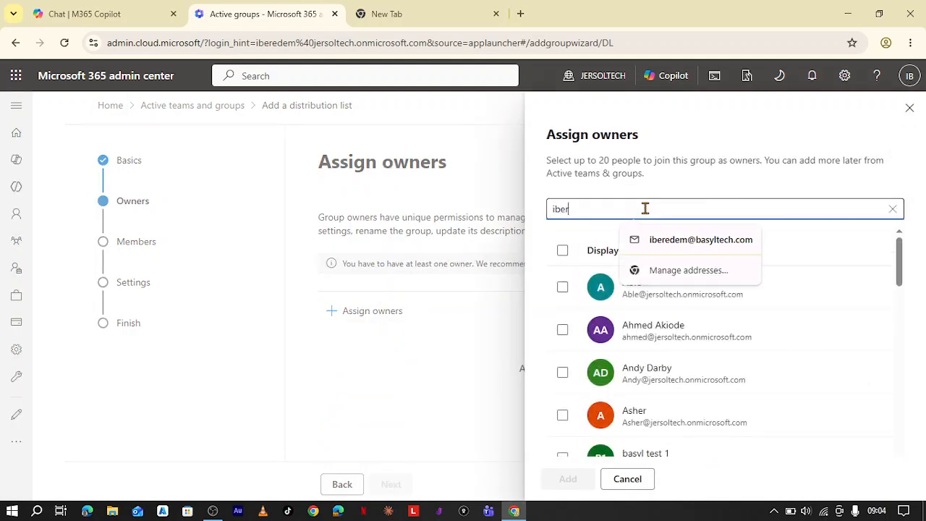
type("e")
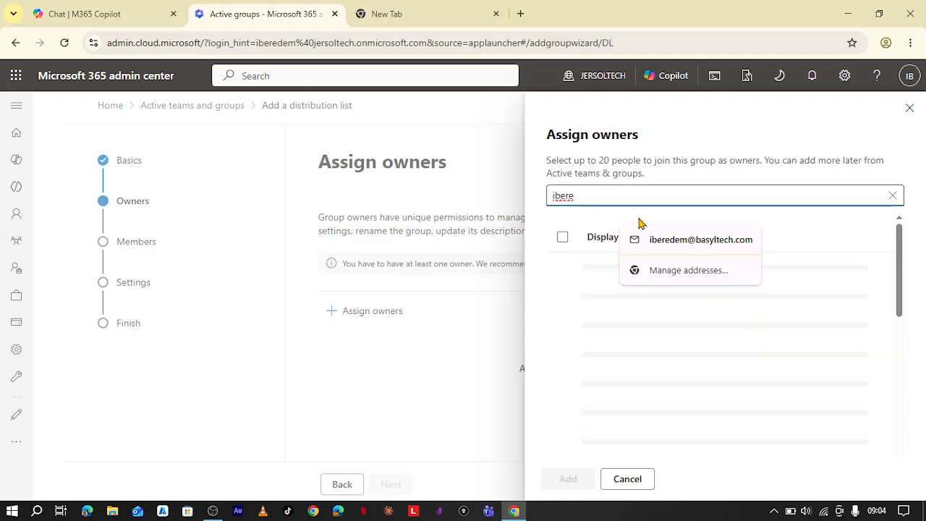
left_click(563, 287)
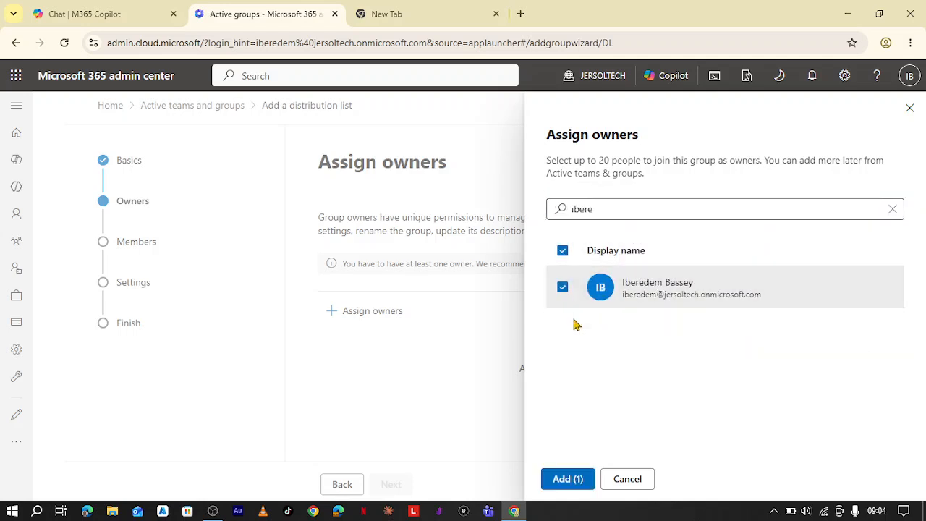
left_click(571, 479)
left_click(391, 484)
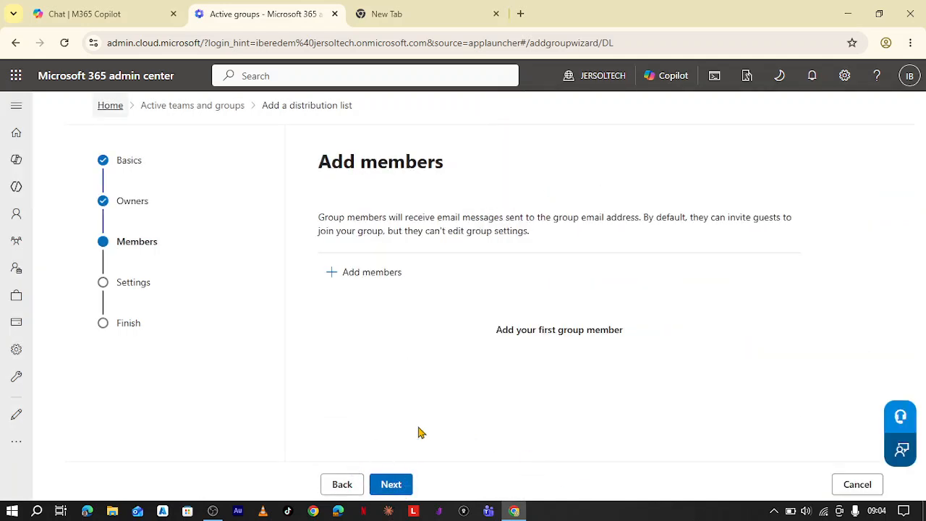
Step: Find the intended user by first name, add that user as a distribution list member, and continue to the settings
left_click(381, 272)
left_click(591, 196)
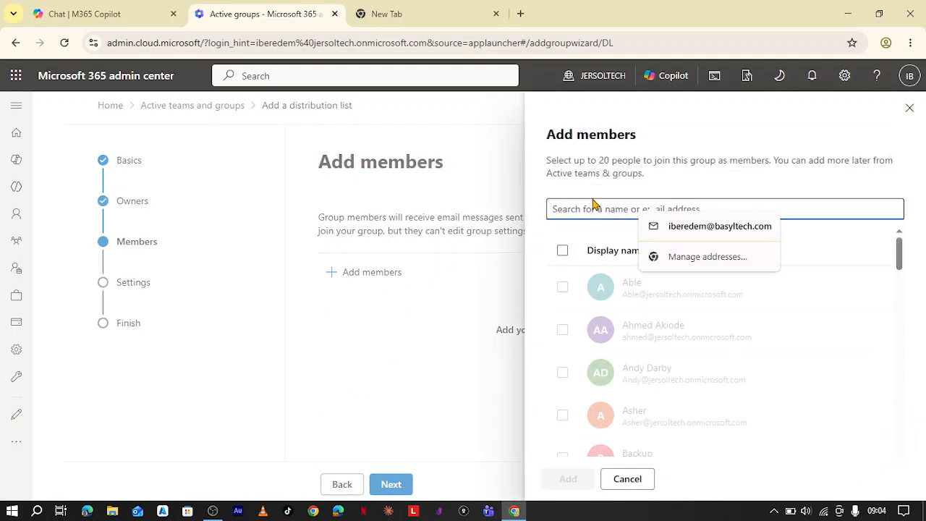
type("Andy")
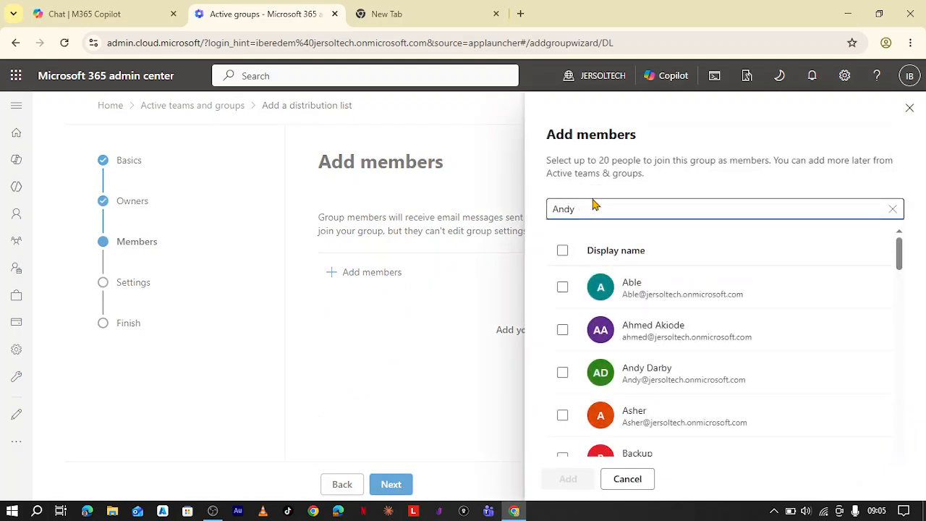
left_click(562, 287)
left_click(577, 471)
left_click(391, 484)
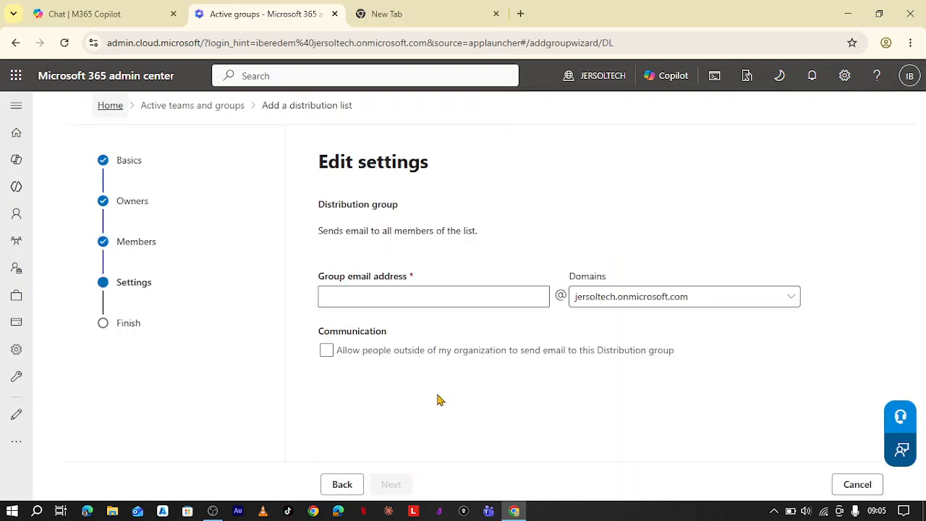
Step: Set the distribution list's email alias to "finance", leave outside senders disallowed, and continue to the review
left_click(409, 298)
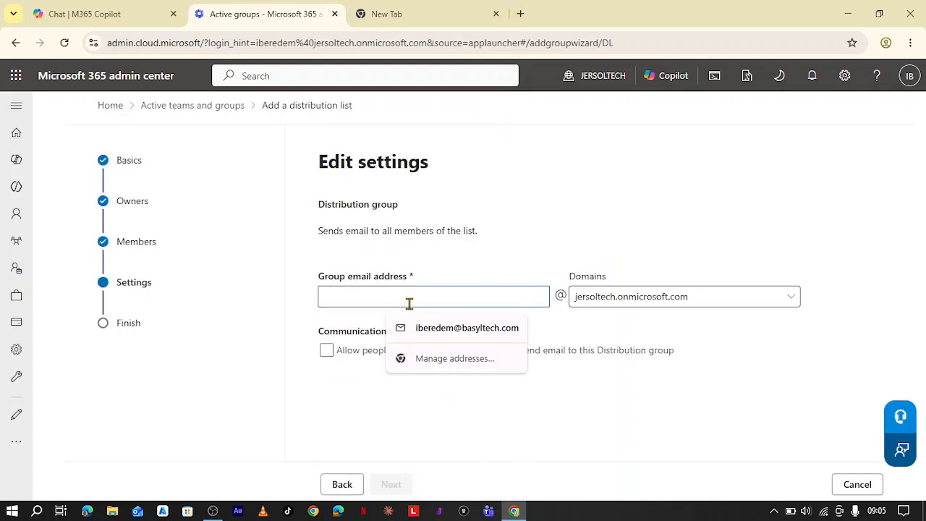
type("dist")
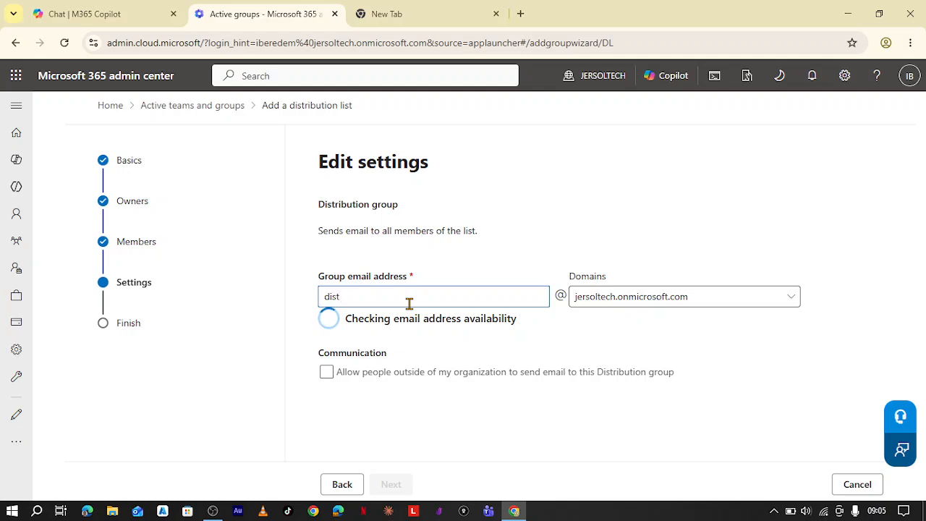
key("BackSpace")
type("ibdistribution")
key("BackSpace")
key("BackSpace")
key("BackSpace")
key("BackSpace")
key("BackSpace")
key("BackSpace")
key("BackSpace")
key("BackSpace")
key("BackSpace")
key("BackSpace")
key("BackSpace")
type("finance")
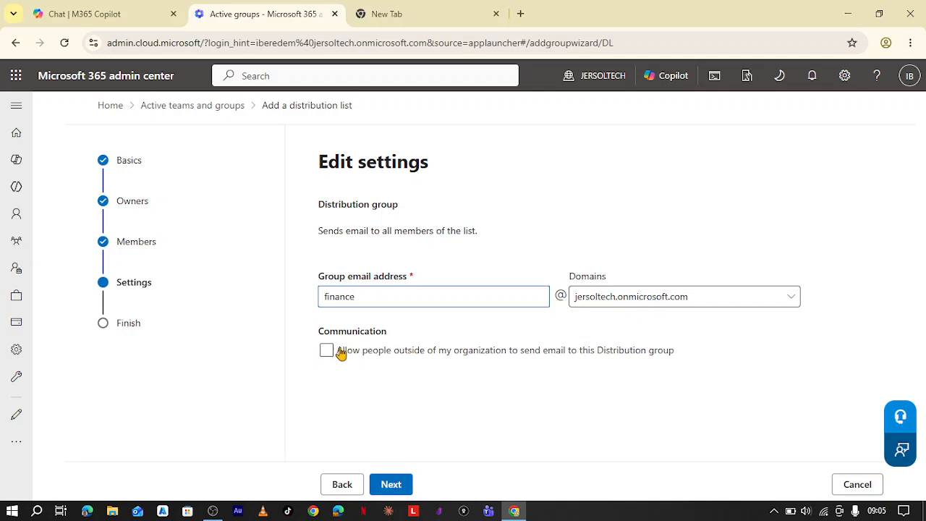
left_click(398, 483)
Step: Review the summary, create the Finance Distribution group, and close the wizard
scroll(418, 390, "down", 3)
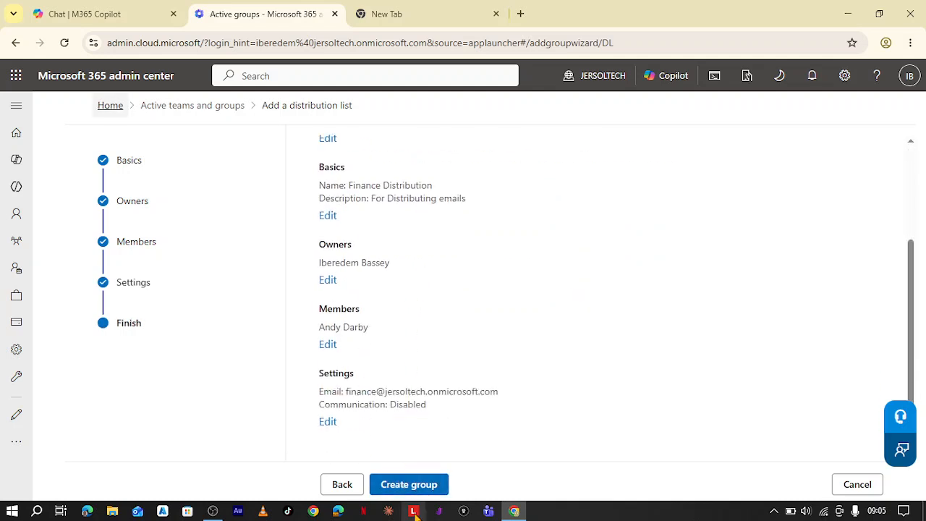
left_click(413, 484)
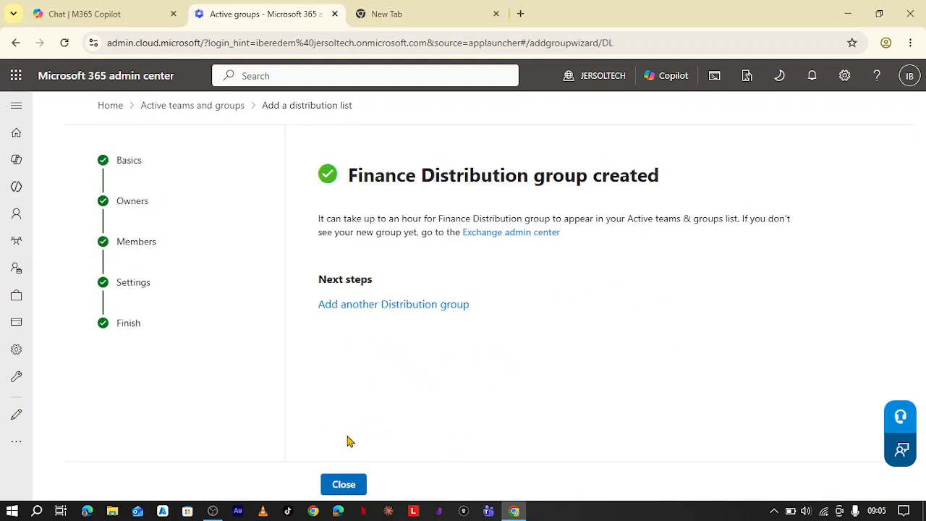
left_click(344, 483)
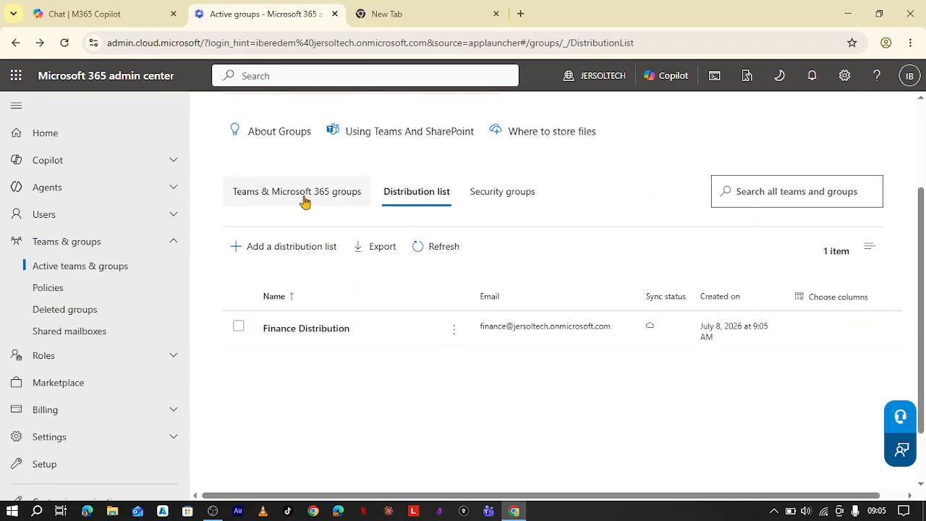
Step: Start a new team from the Teams & Microsoft 365 groups list, named "Team A" with description "Team of Champions", and continue to the owners stage
left_click(329, 198)
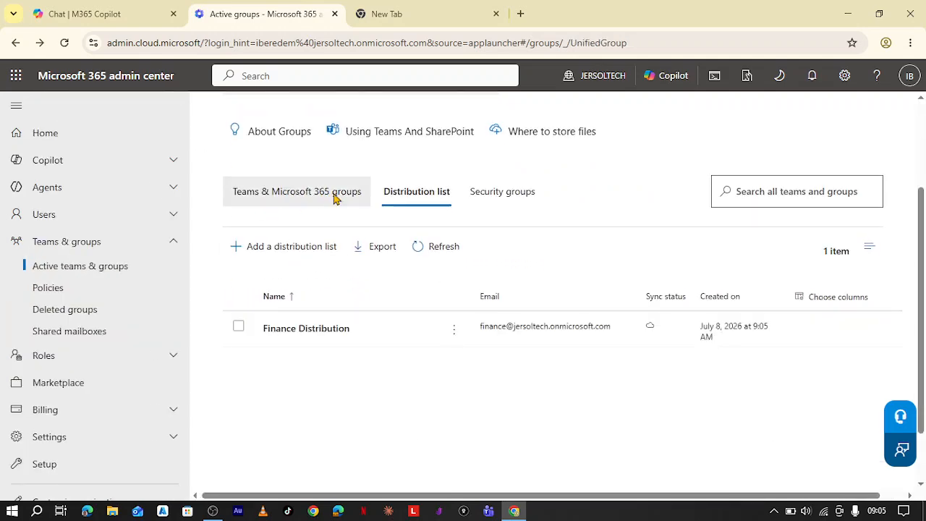
scroll(321, 282, "down", 3)
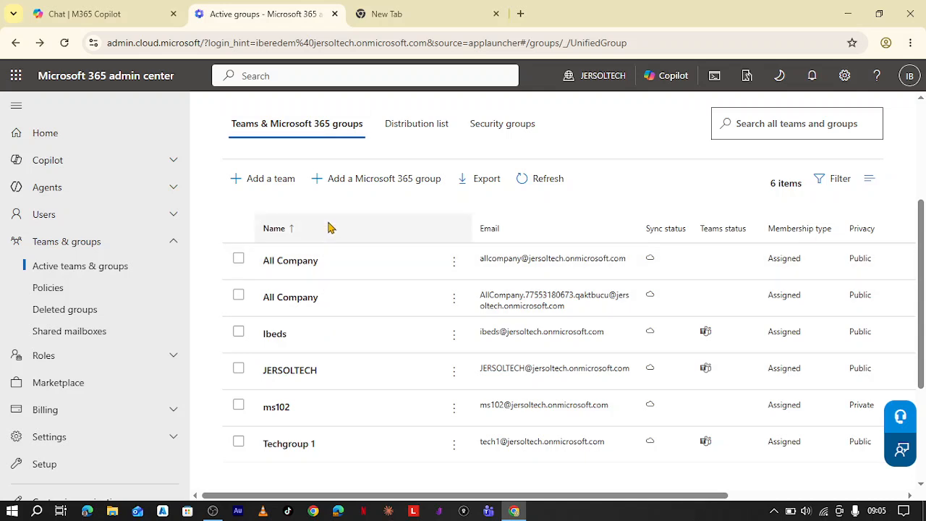
left_click(253, 184)
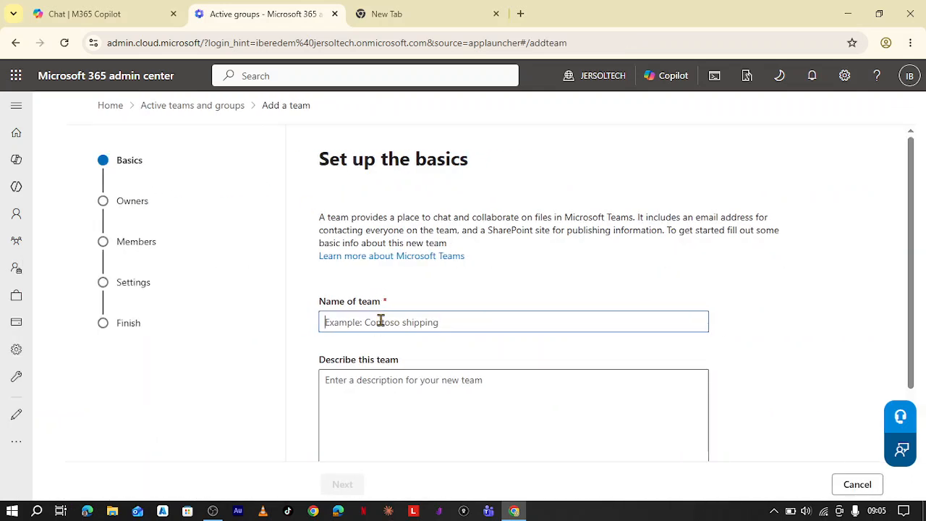
type("Team A")
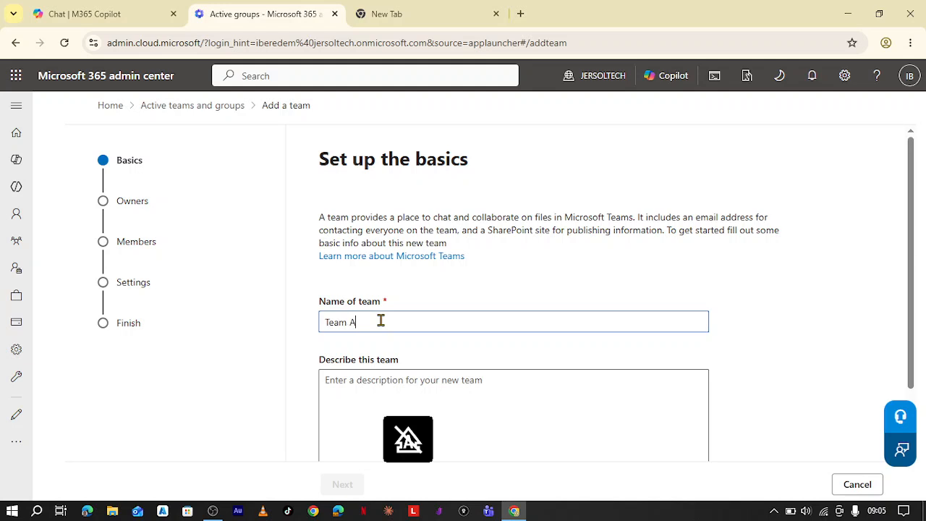
left_click(522, 386)
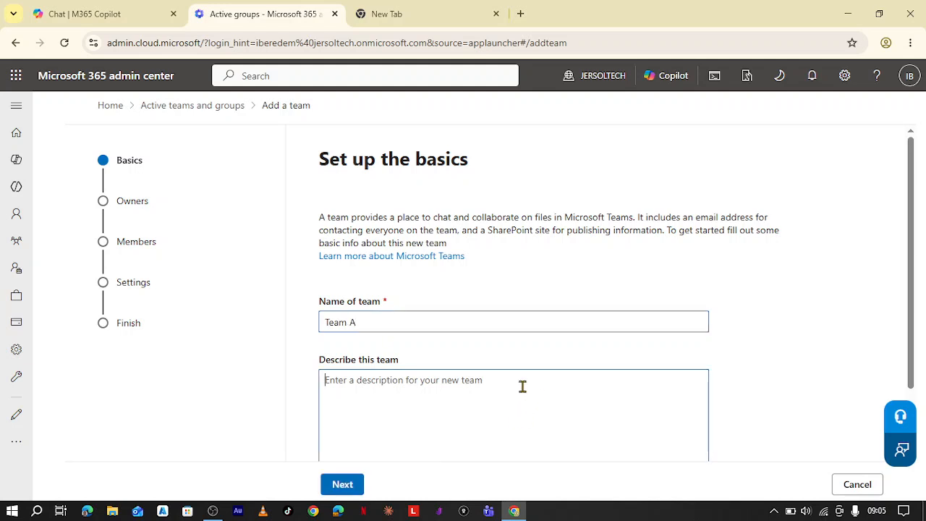
type("Team of")
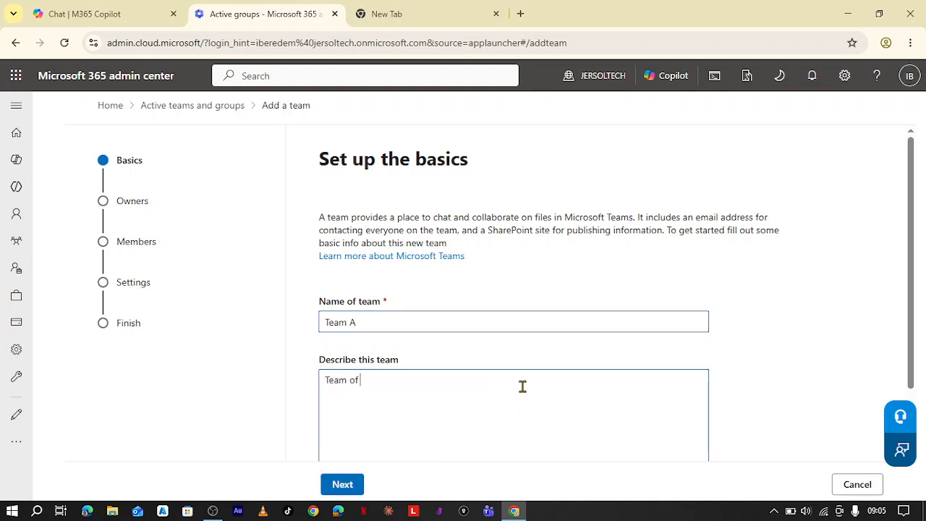
type(" Champions")
scroll(522, 386, "down", 1)
left_click(343, 484)
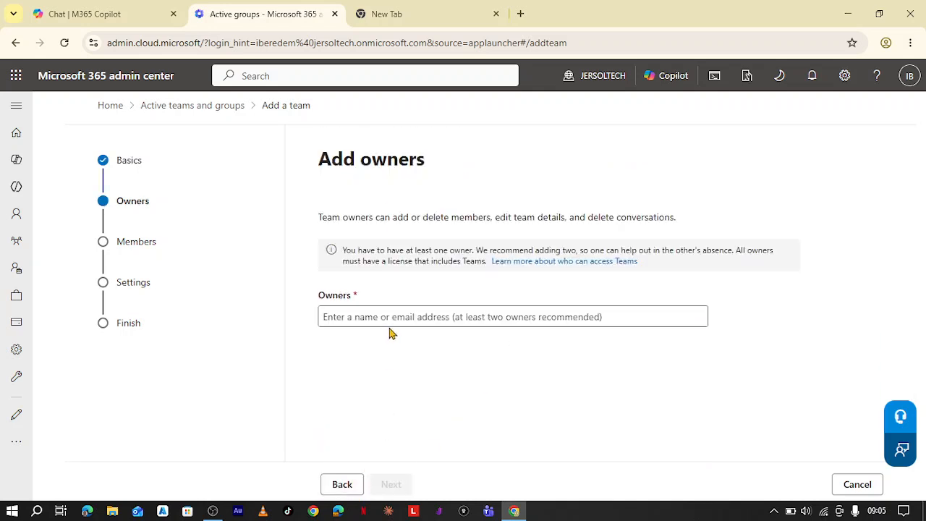
Step: Assign the administrator's account as team owner, add the intended user as a member, and continue to the team settings
type("ibere")
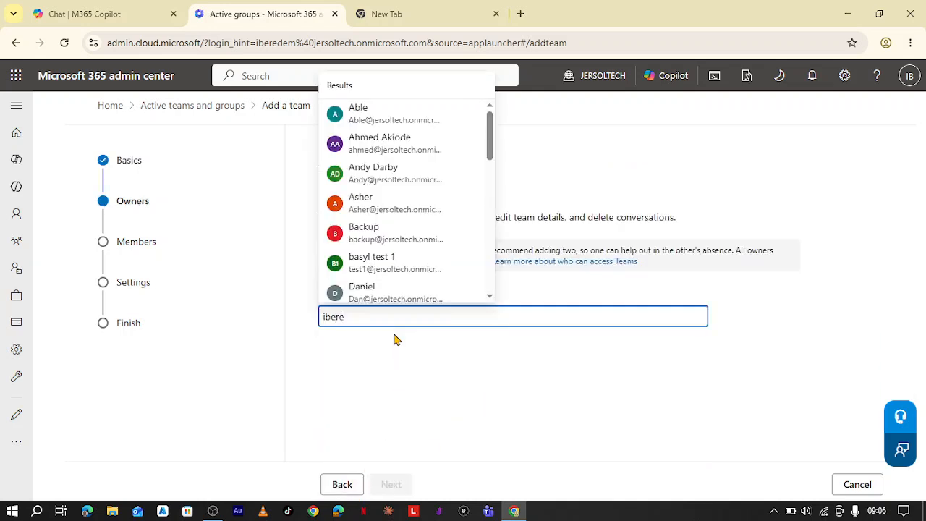
left_click(379, 298)
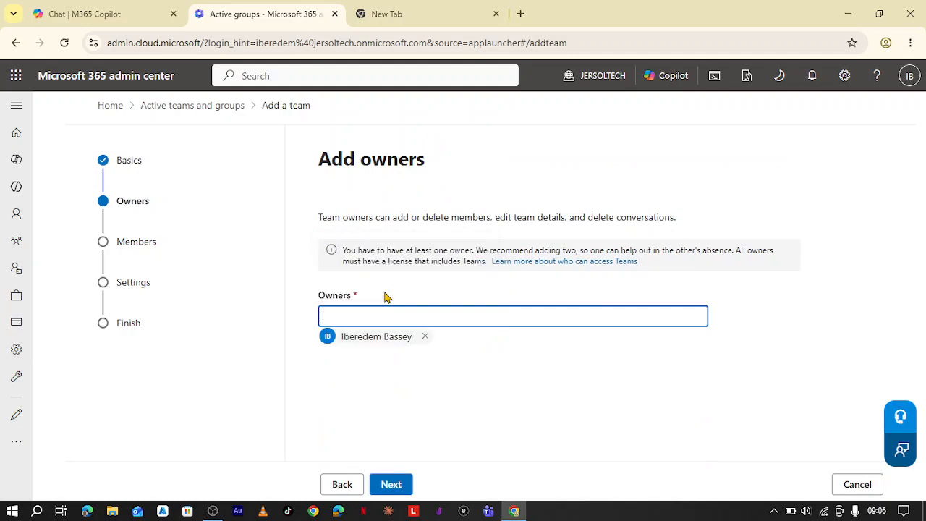
left_click(391, 484)
left_click(422, 295)
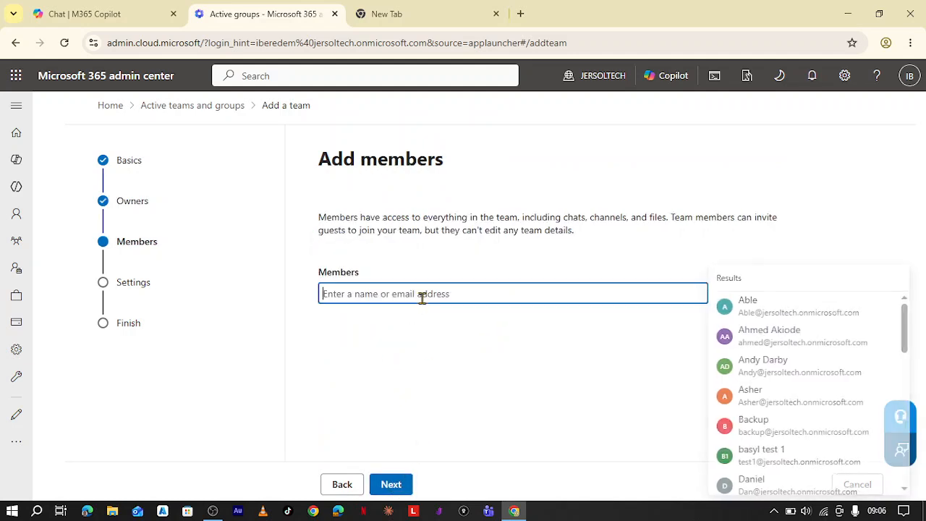
left_click(771, 375)
left_click(405, 490)
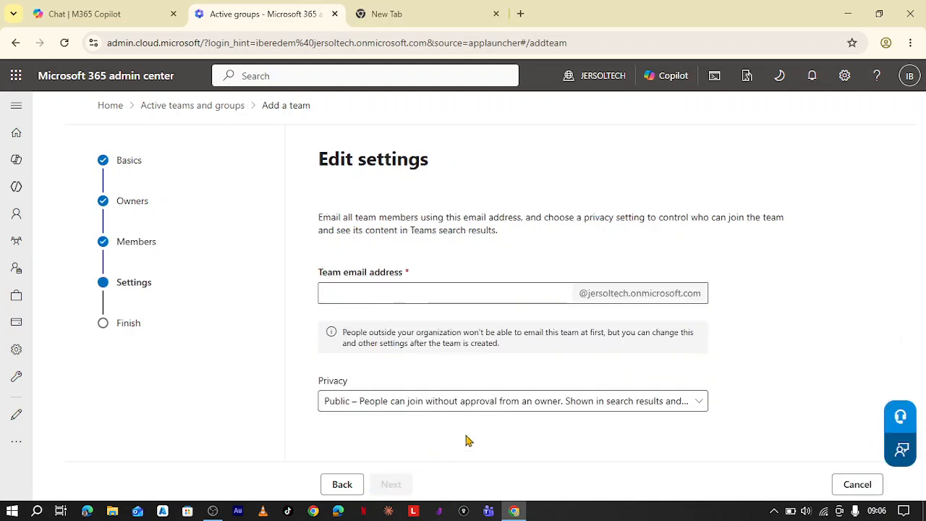
Step: Set the team email alias to "teama", keep the privacy as Public, and continue to the review
left_click(430, 293)
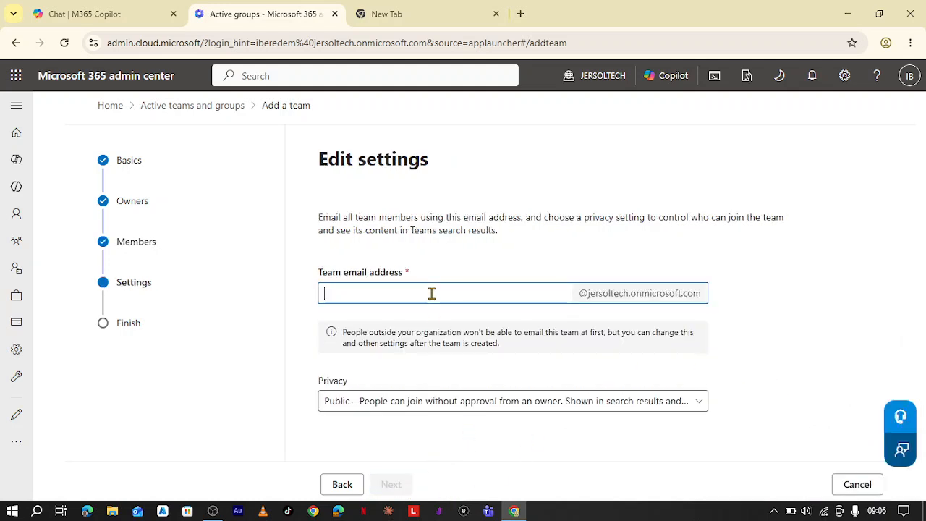
type("teama")
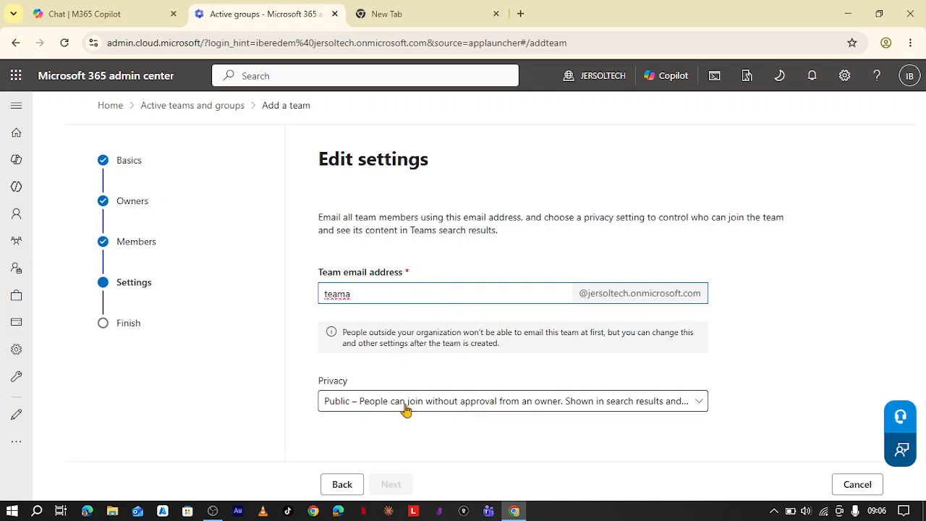
left_click(473, 404)
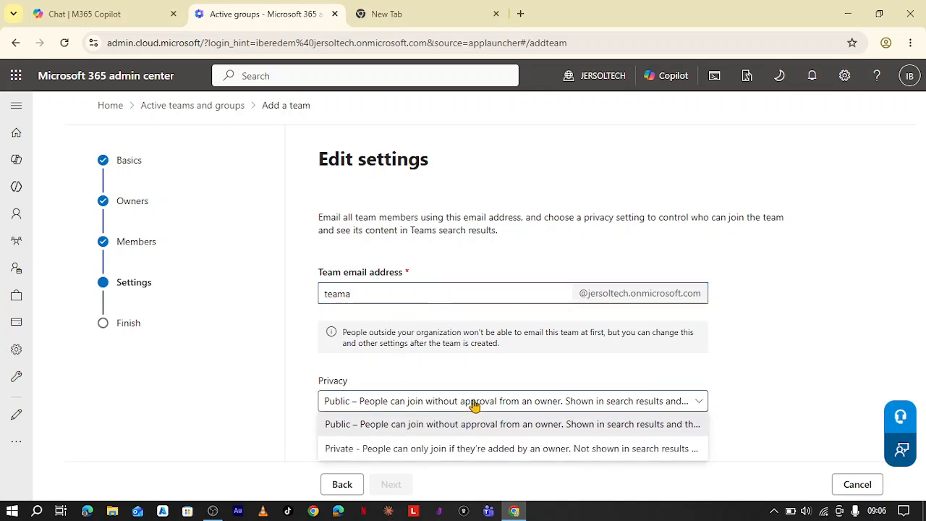
left_click(473, 403)
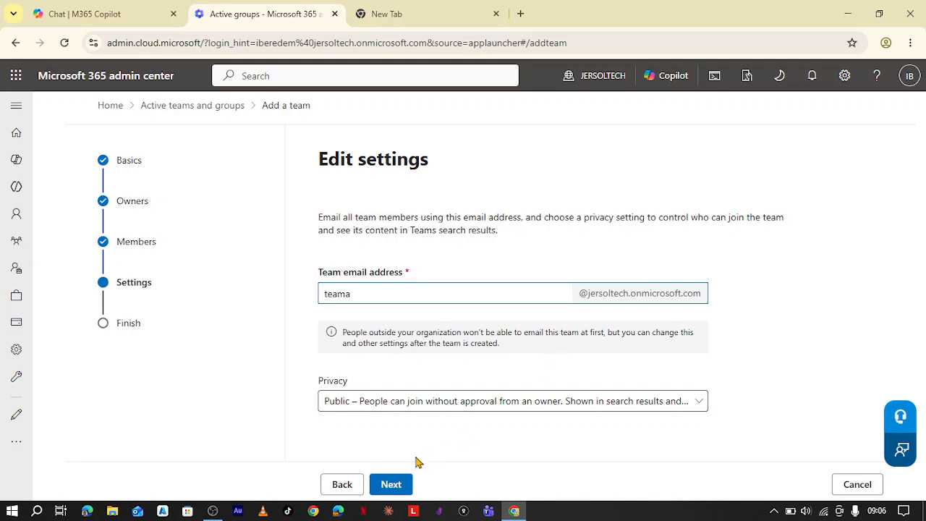
left_click(391, 484)
Step: Review the Team A summary, create the team, and close the wizard
scroll(465, 410, "down", 2)
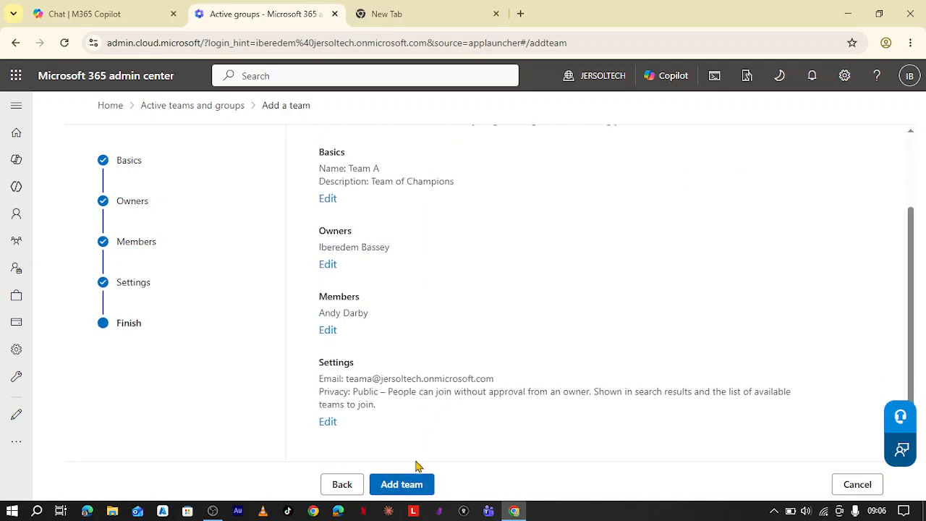
left_click(403, 486)
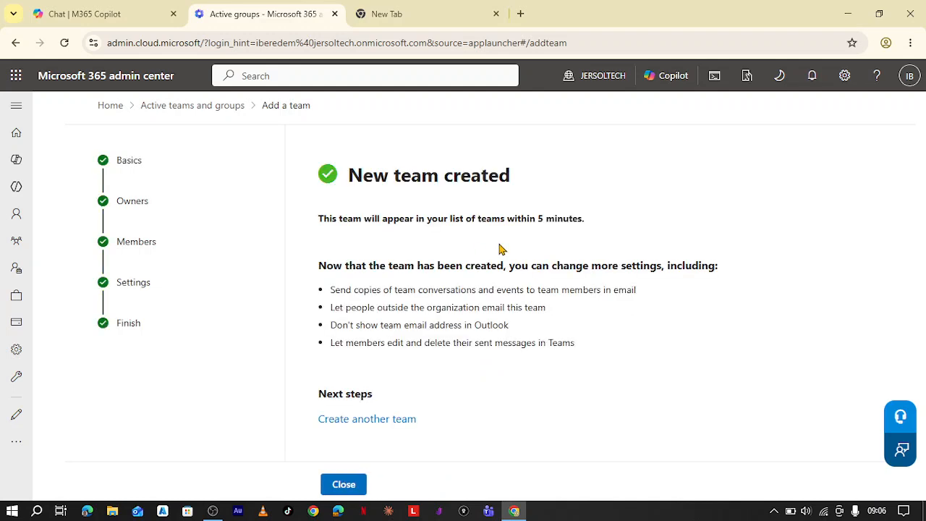
left_click(352, 485)
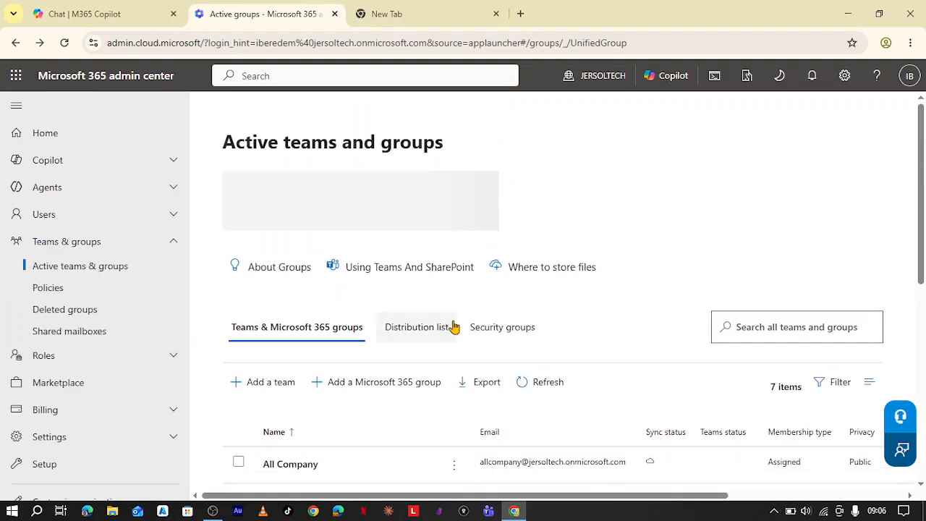
Step: Look through the Teams & Microsoft 365 groups, distribution list and security groups listings to check the created groups
scroll(440, 333, "down", 2)
scroll(436, 335, "up", 2)
scroll(429, 339, "down", 3)
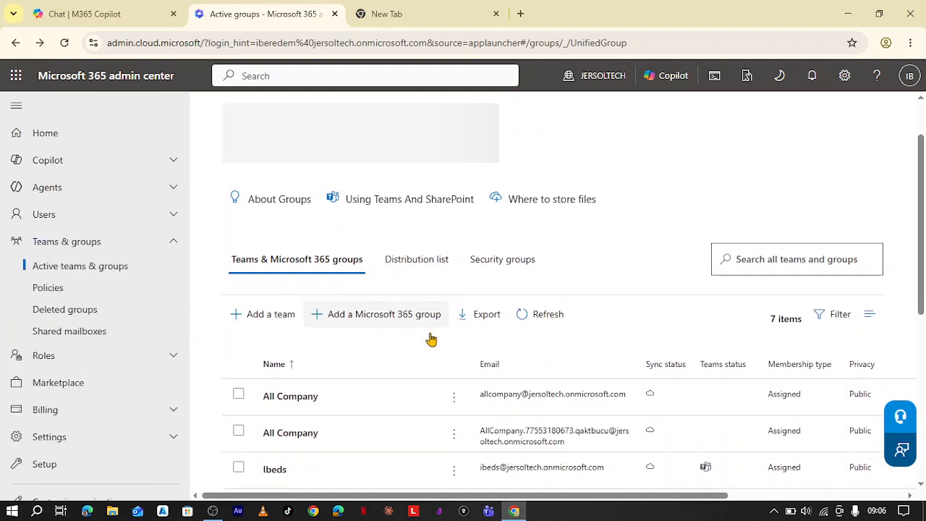
scroll(427, 337, "down", 1)
scroll(374, 294, "up", 5)
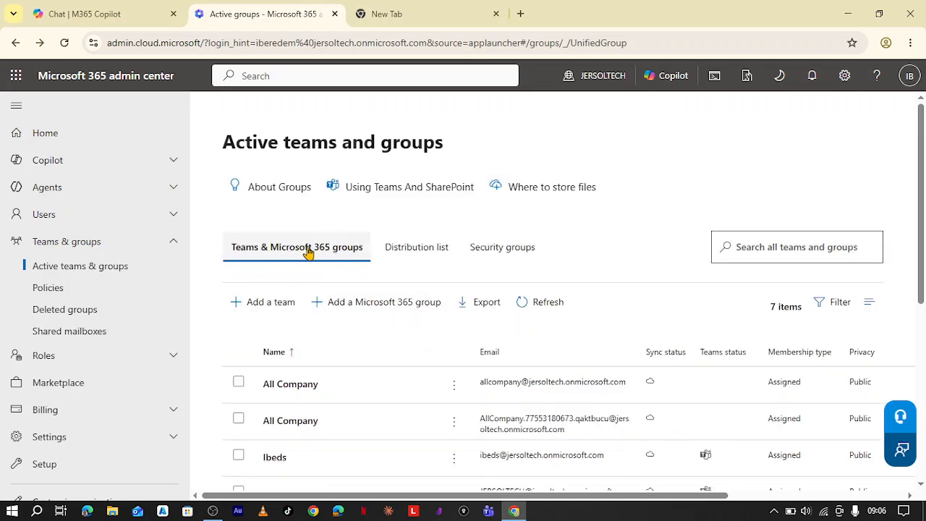
left_click(488, 250)
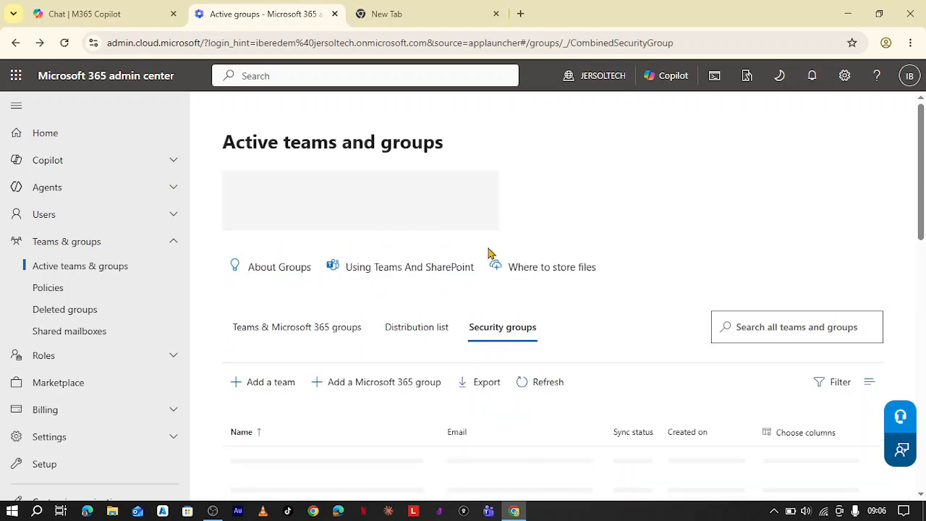
left_click(413, 330)
scroll(383, 341, "down", 5)
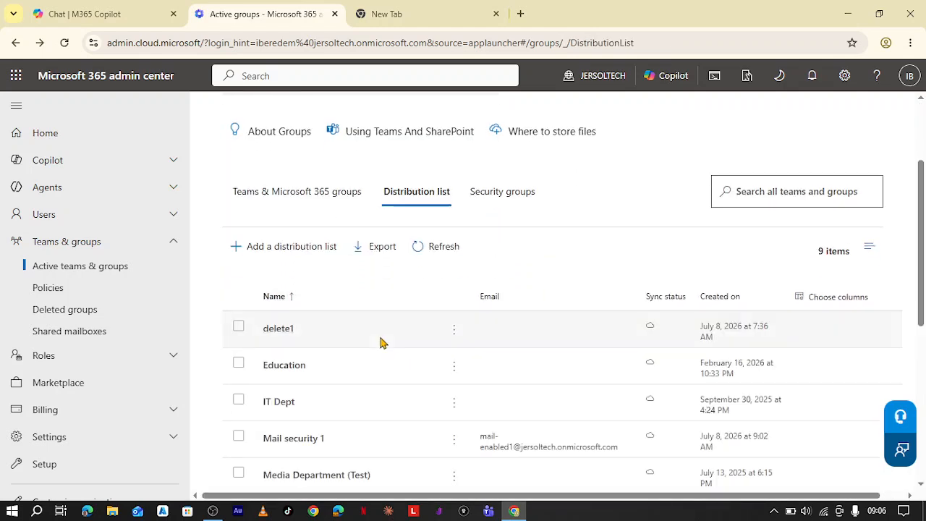
scroll(473, 276, "up", 4)
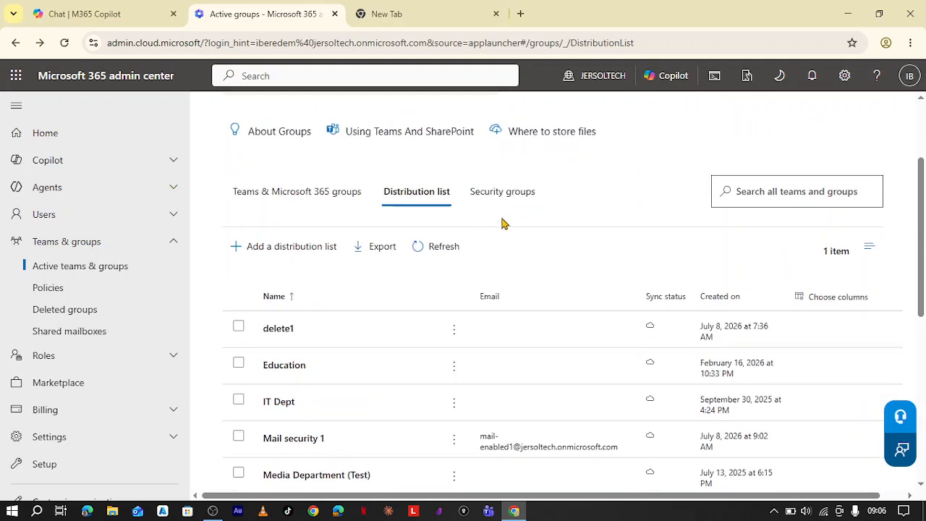
left_click(504, 201)
scroll(475, 329, "down", 5)
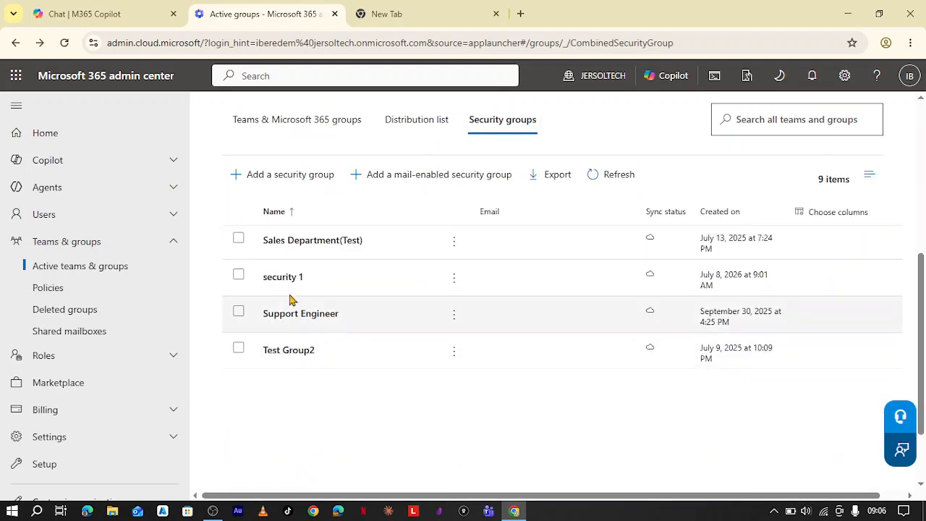
Step: Examine the details of the security 1 group, including its licenses and apps, and close them
left_click(282, 278)
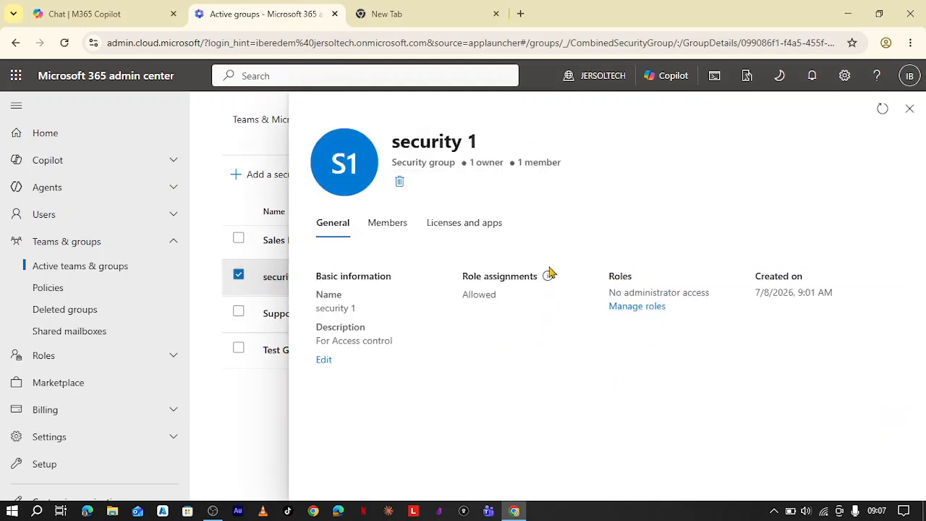
left_click(429, 227)
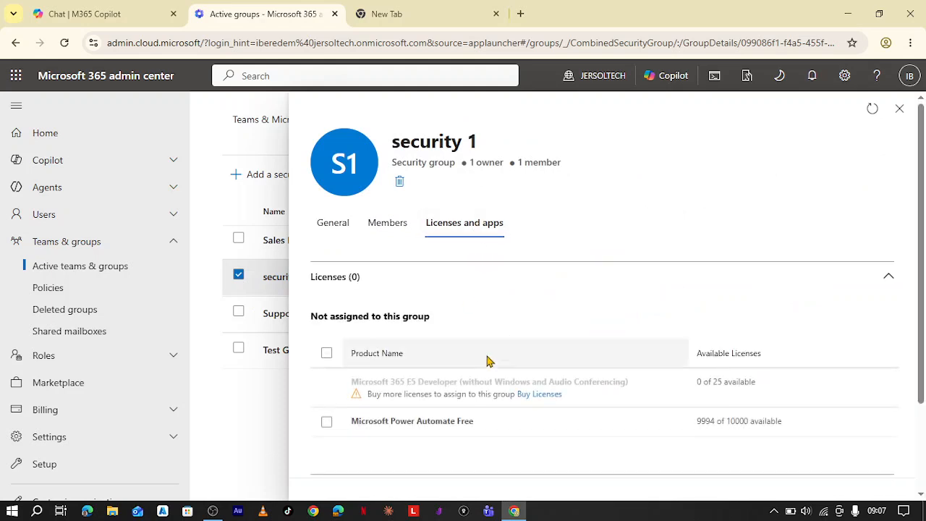
scroll(477, 362, "down", 2)
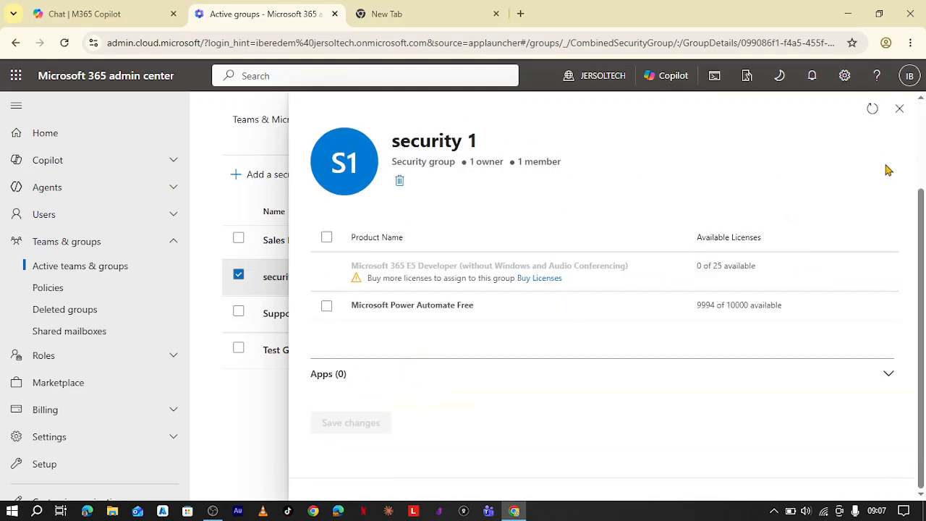
left_click(899, 108)
Step: Read the retention note for deleted groups, then review the active Microsoft 365 groups and security groups
scroll(399, 382, "up", 2)
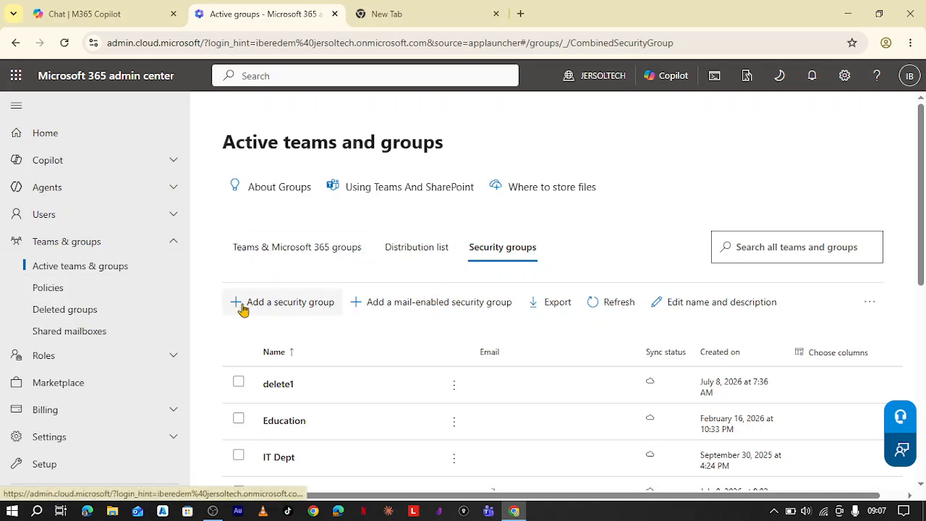
left_click(92, 309)
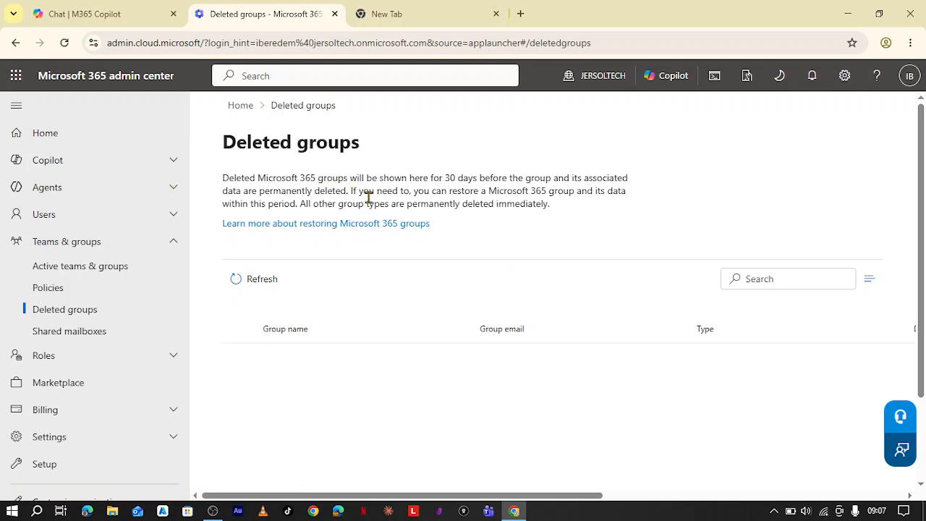
left_click(136, 267)
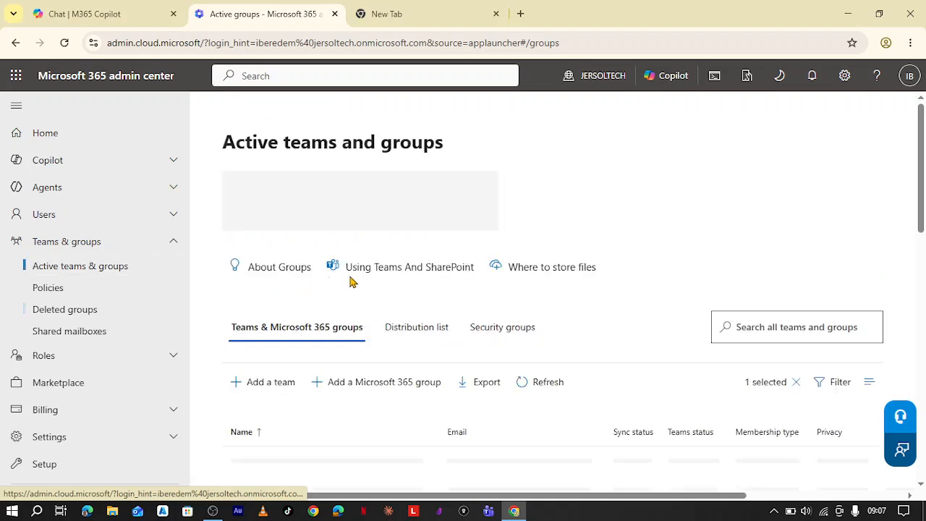
scroll(383, 296, "down", 3)
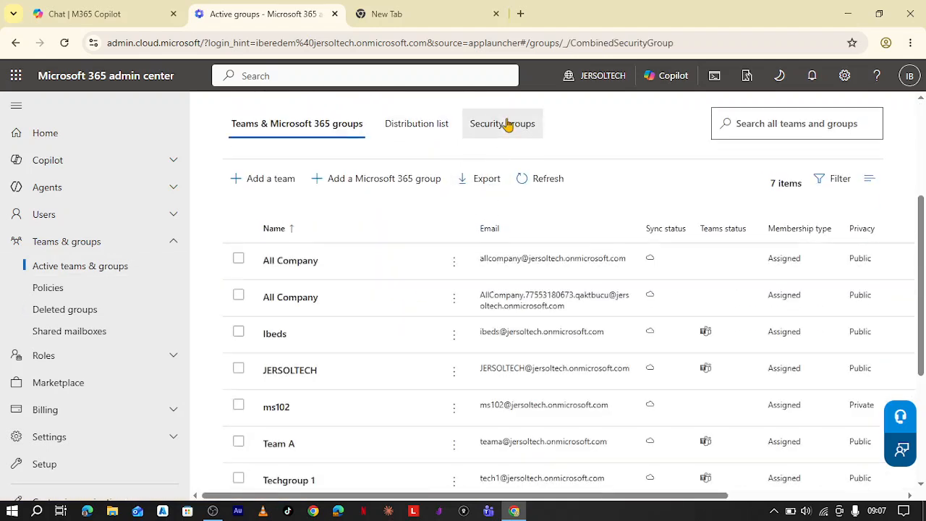
left_click(506, 125)
scroll(423, 331, "down", 1)
scroll(423, 330, "down", 2)
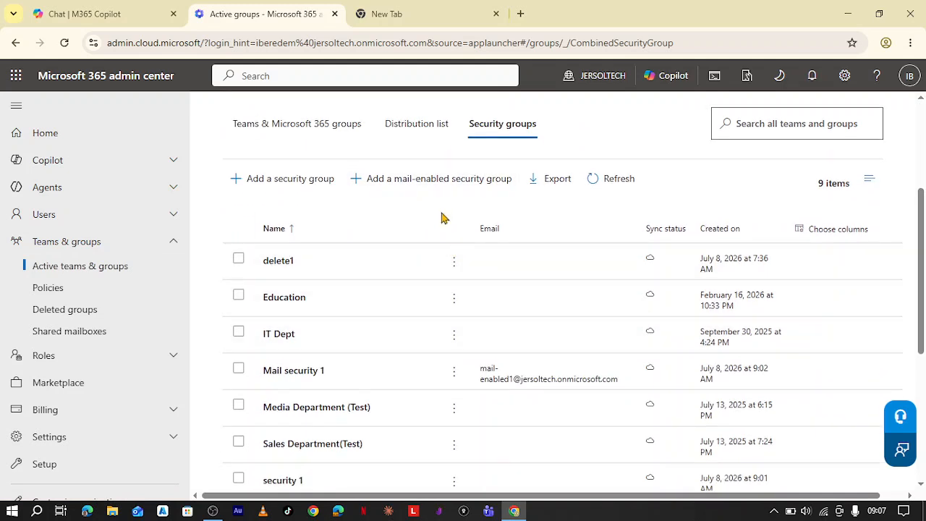
Step: Check the deleted groups list for restorable Microsoft 365 groups and return to the active teams and groups
left_click(101, 311)
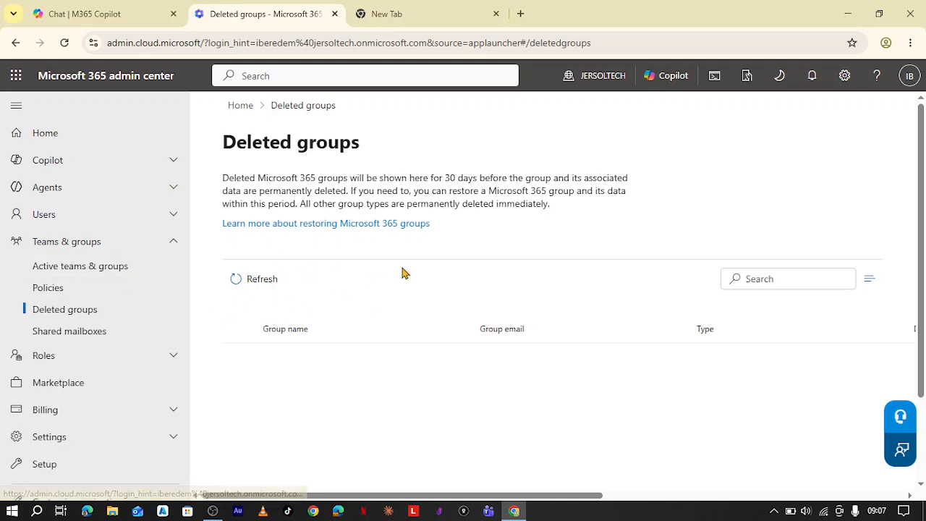
scroll(474, 276, "down", 2)
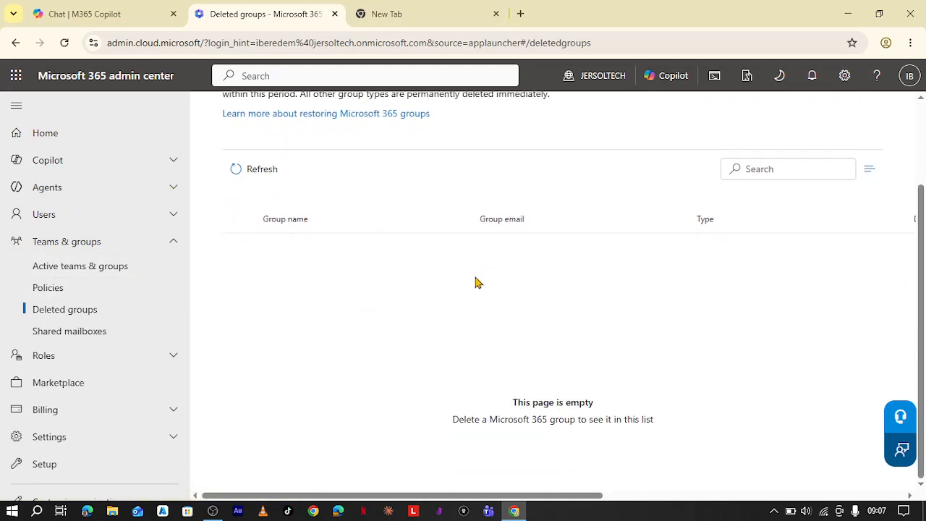
scroll(475, 282, "up", 2)
left_click(62, 276)
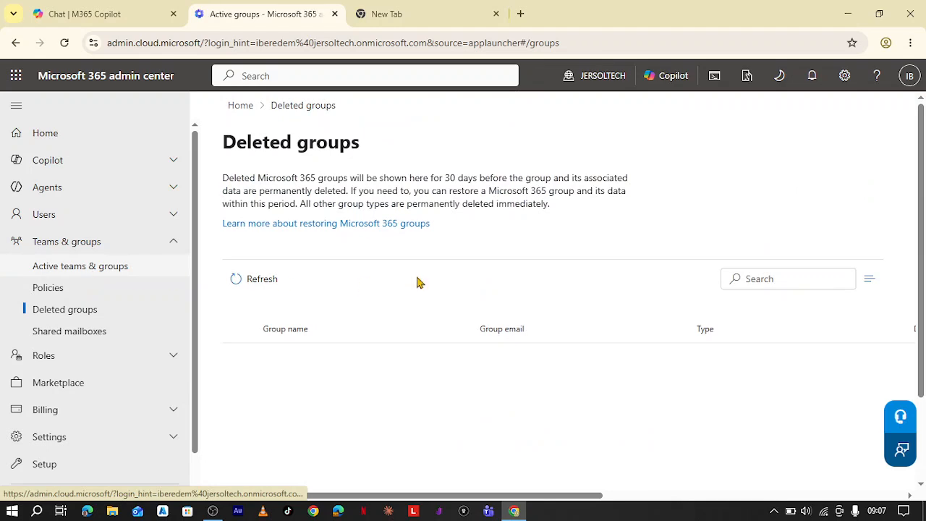